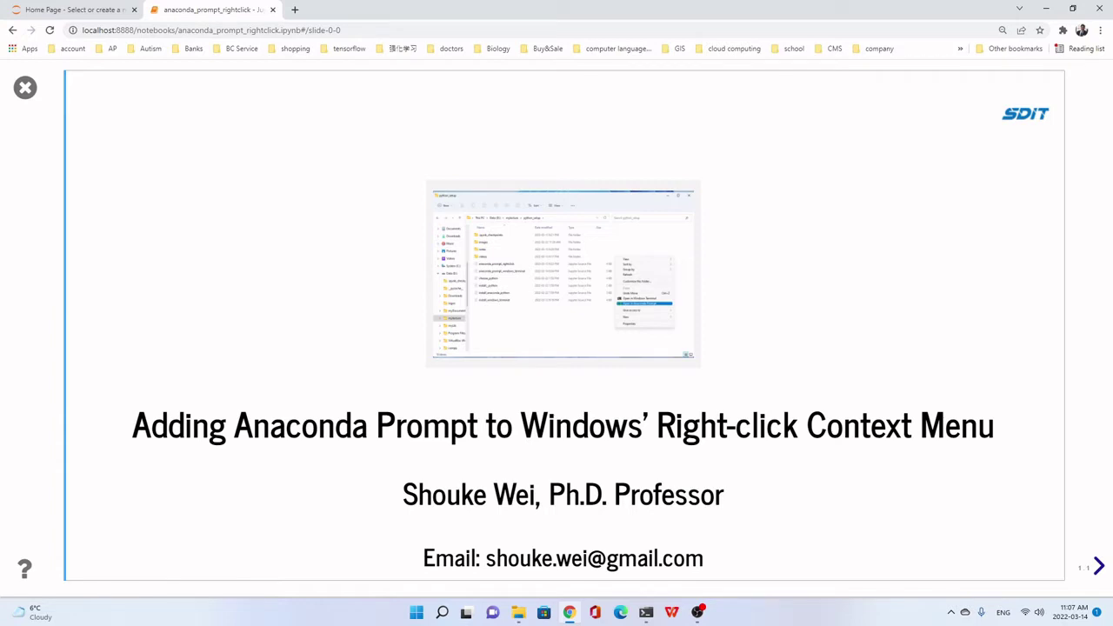
Open the wavelet_analysis folder and view its full background right-click menu, then dismiss it
left_click(518, 613)
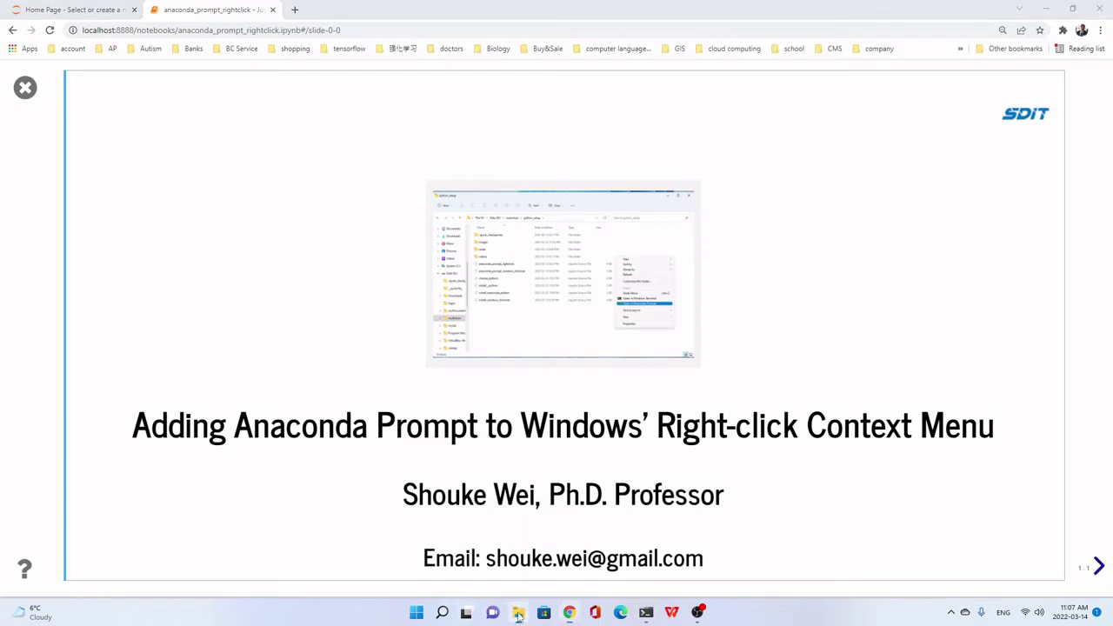
scroll(368, 406, "down", 4)
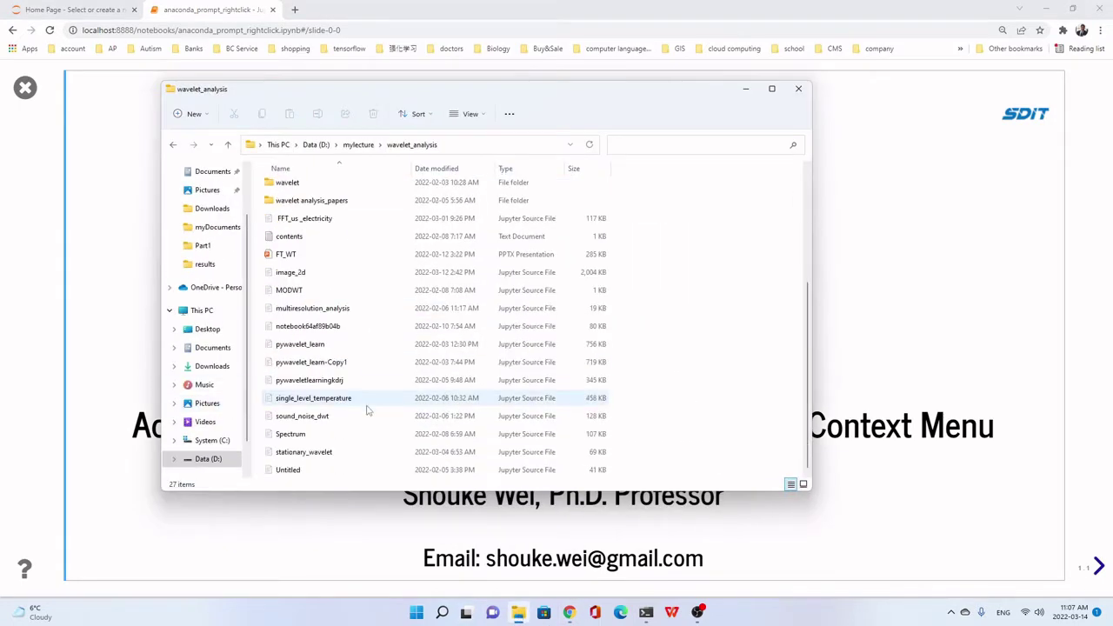
right_click(669, 357)
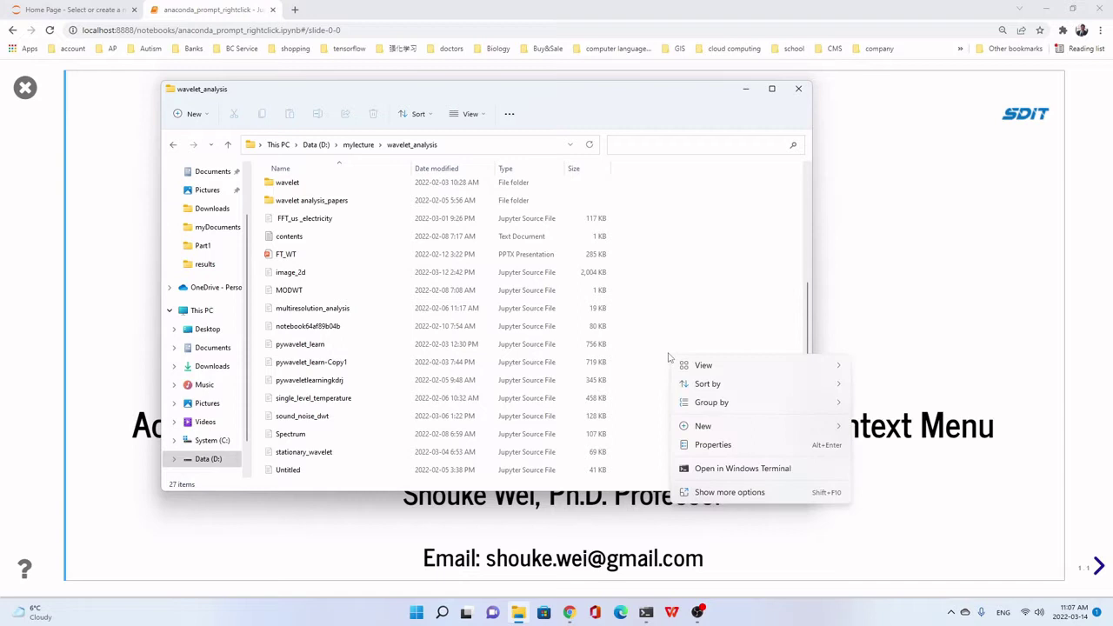
left_click(698, 491)
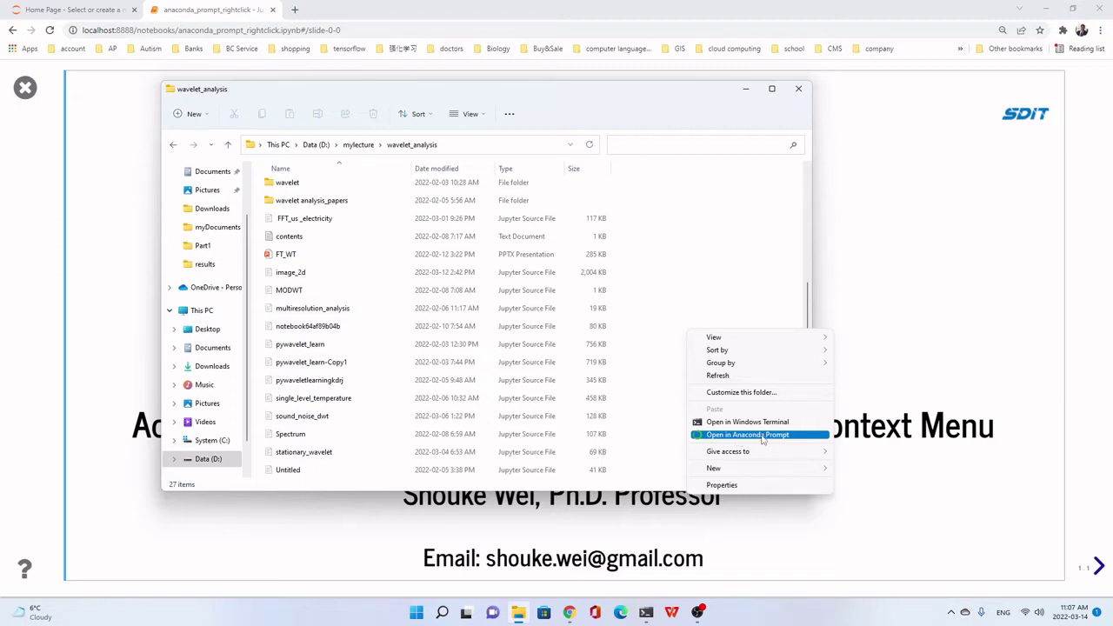
left_click(650, 430)
Return to the slideshow and advance past Objective to the '1. Search Anaconda Prompt' slide
left_click(903, 512)
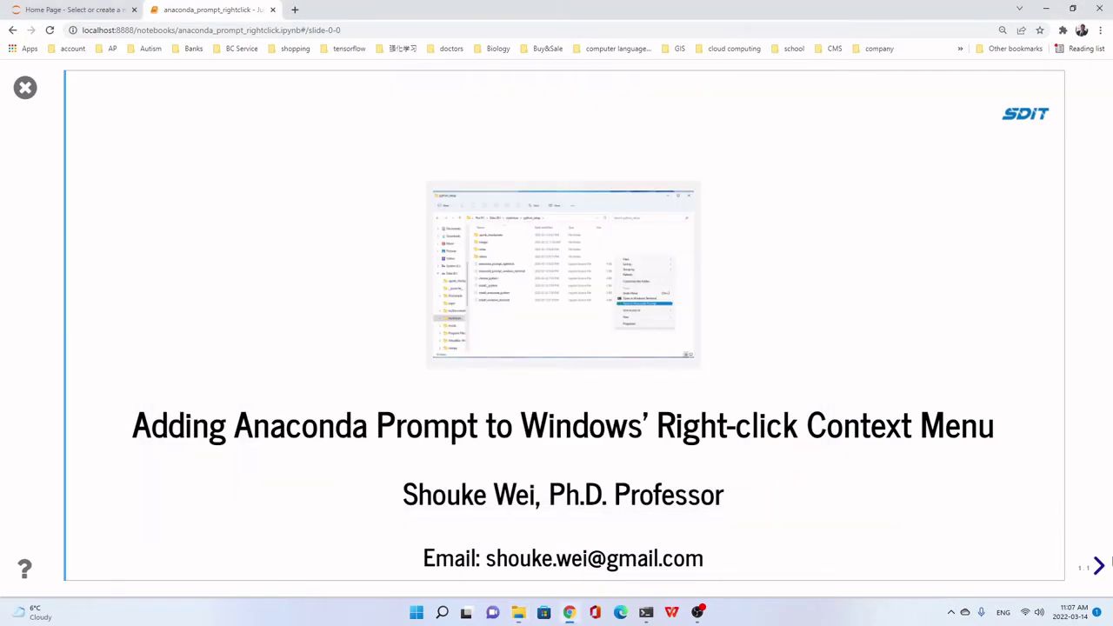
left_click(1100, 566)
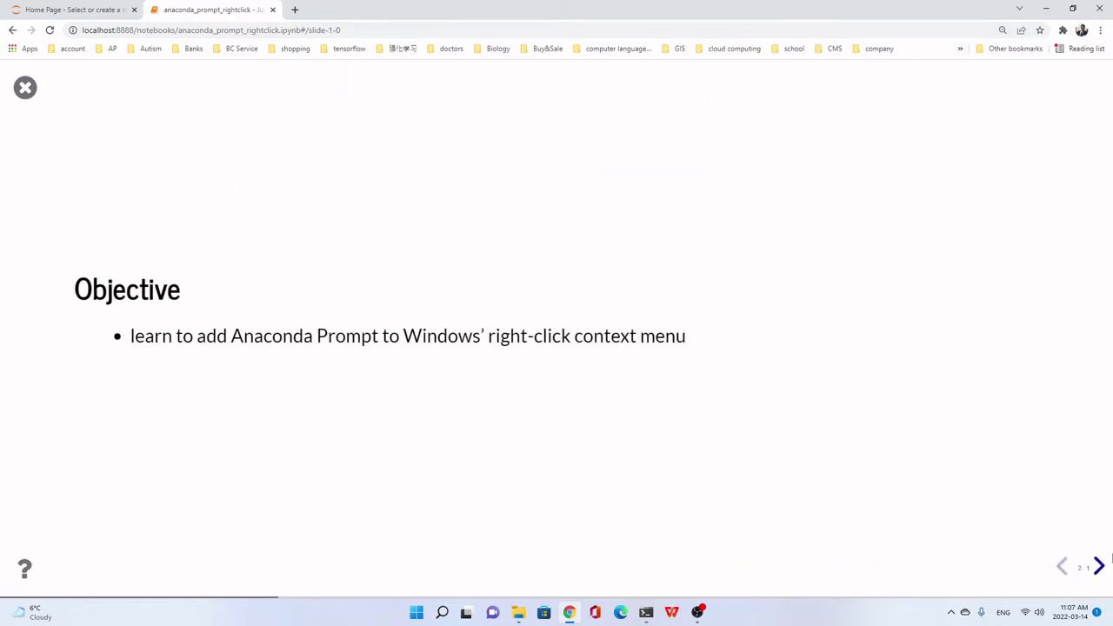
left_click(1099, 567)
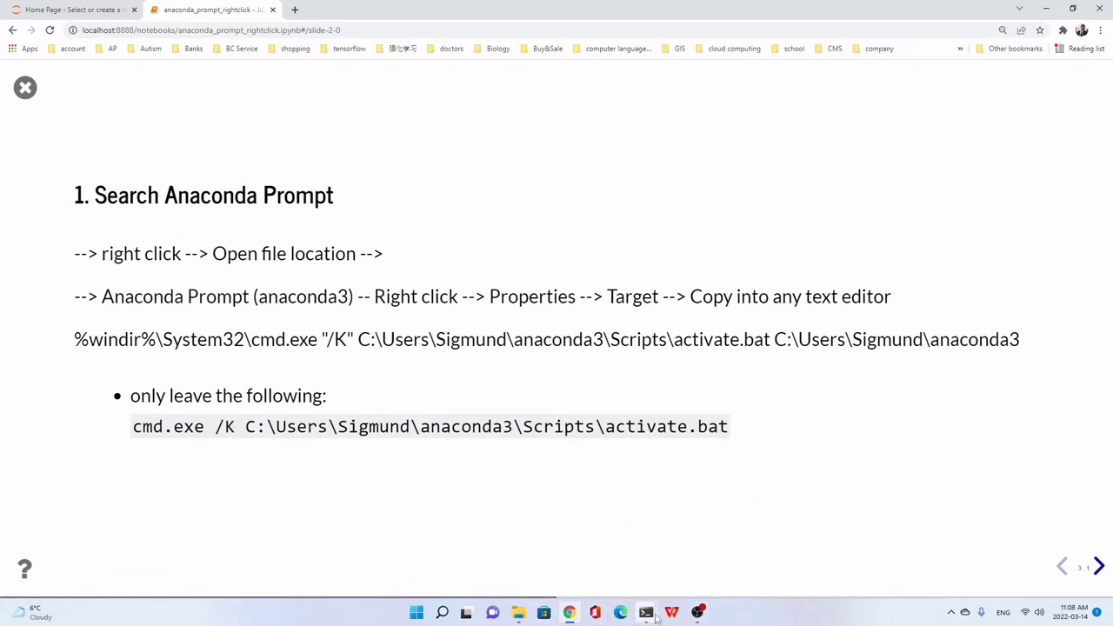
mouse_move(647, 617)
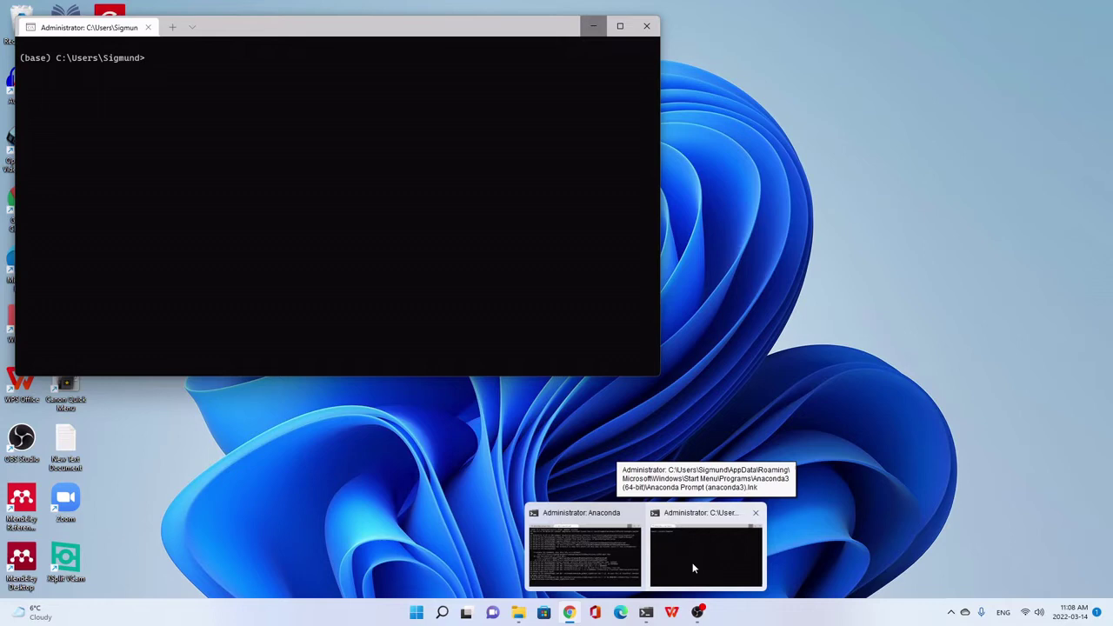
Switch the Anaconda Prompt to drive D: and cd into mylecture\wavelet_analysis
left_click(692, 562)
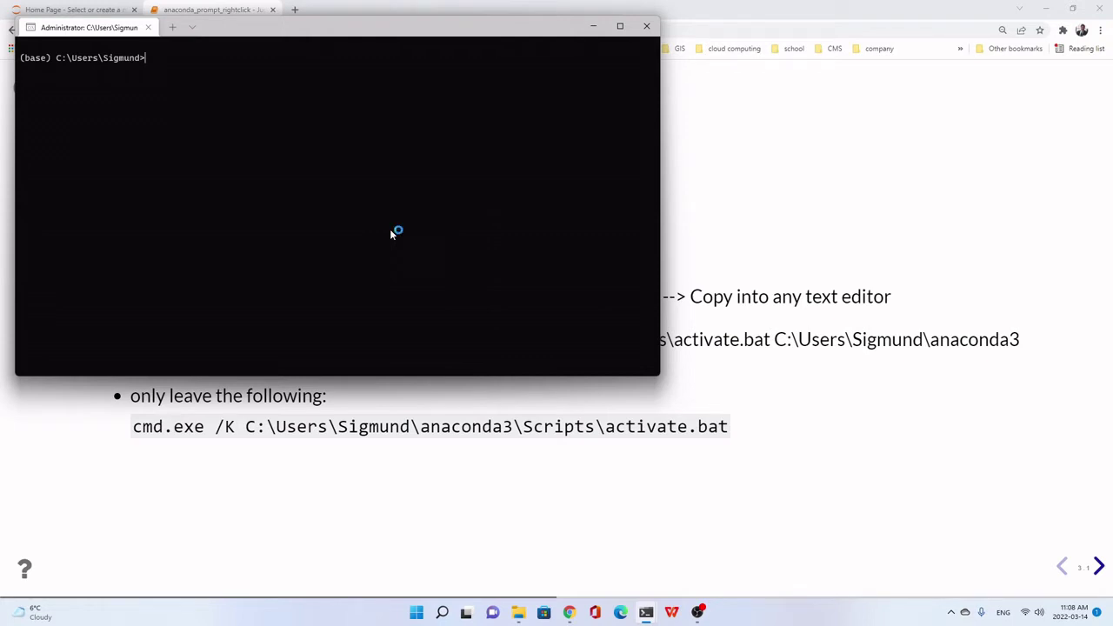
type("D:")
key("Return")
type("cd")
type("mylectu")
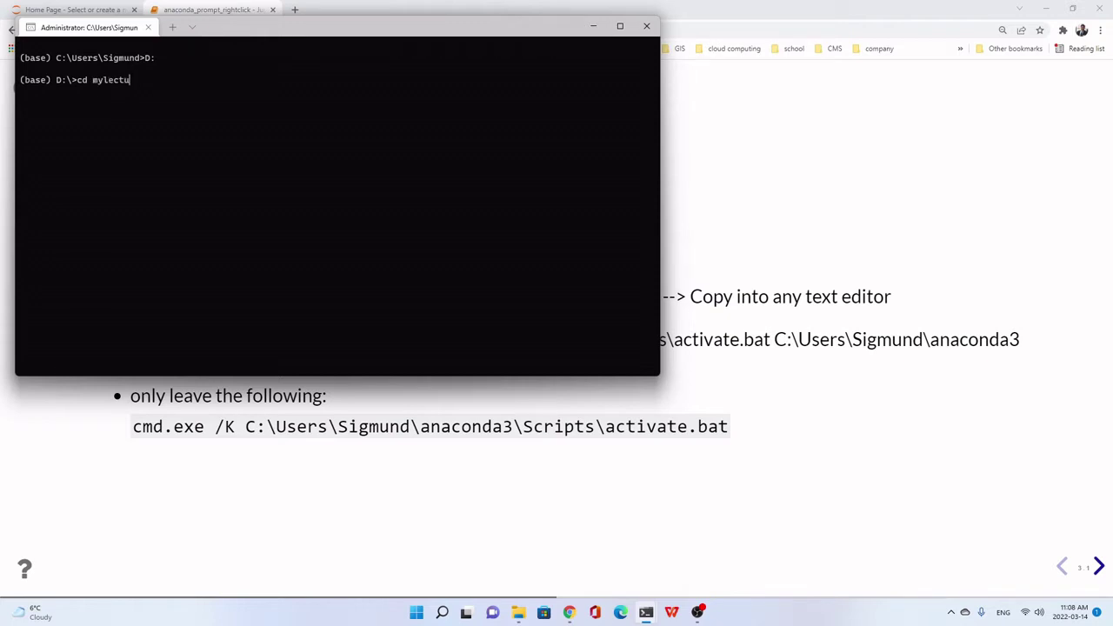
type("re\\wavelet_analysis")
key("Return")
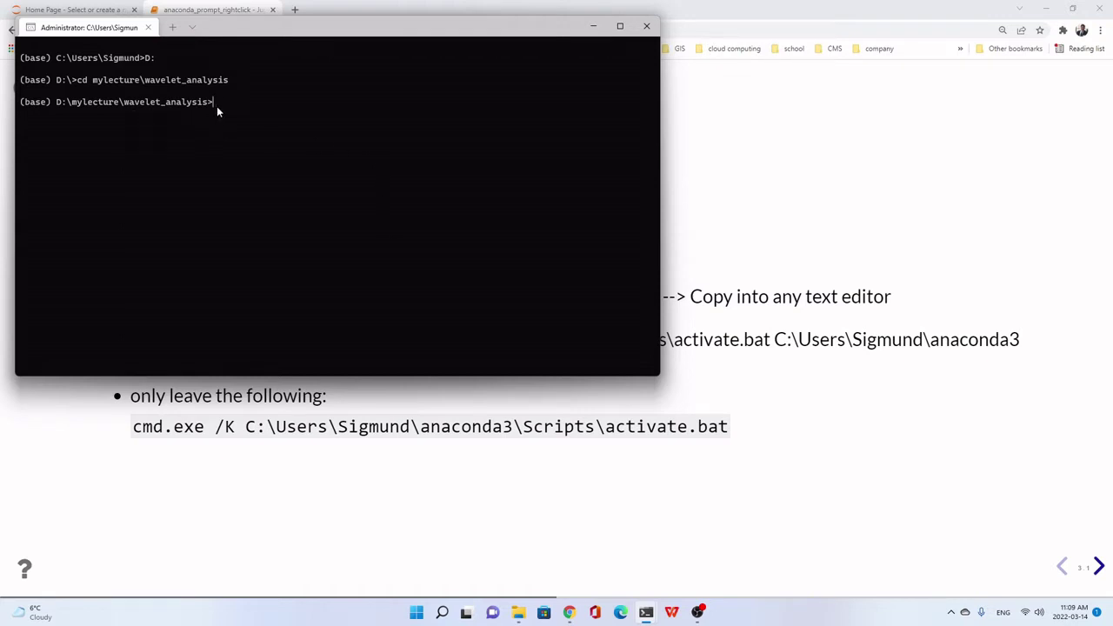
Navigate Explorer up and back into D:\mylecture\wavelet_analysis, then bring the prompt window forward
left_click(519, 612)
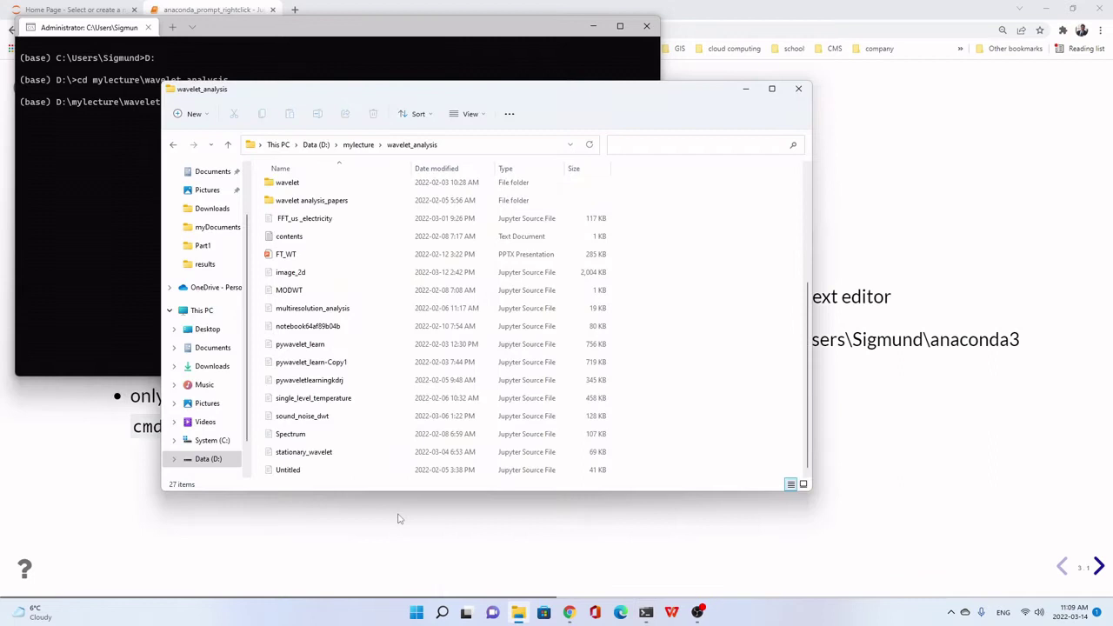
left_click(228, 145)
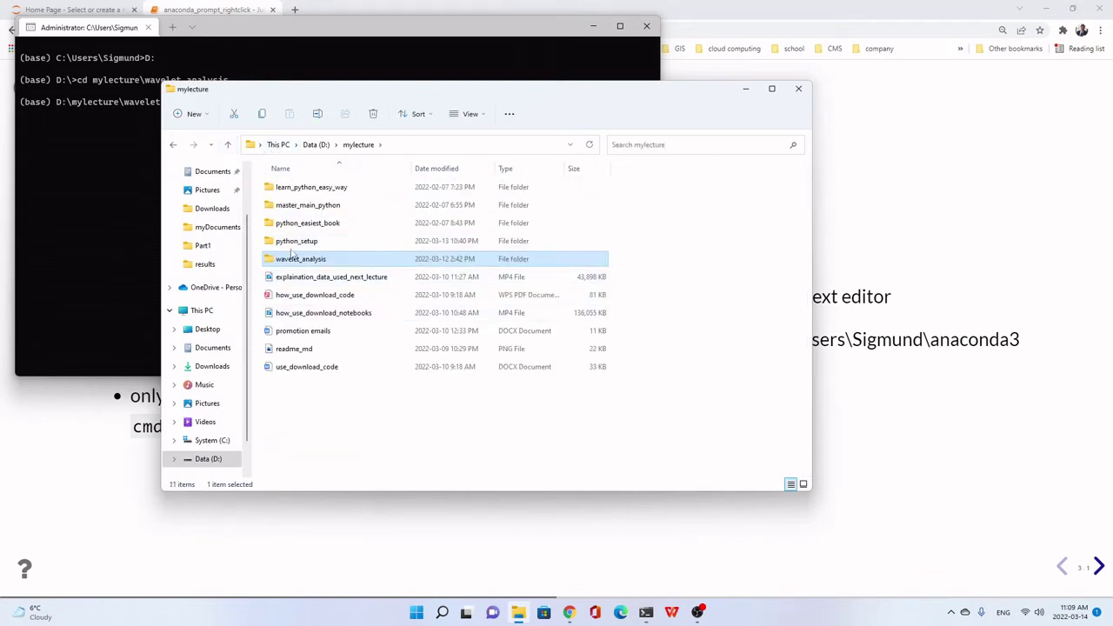
left_click(230, 145)
double_click(302, 278)
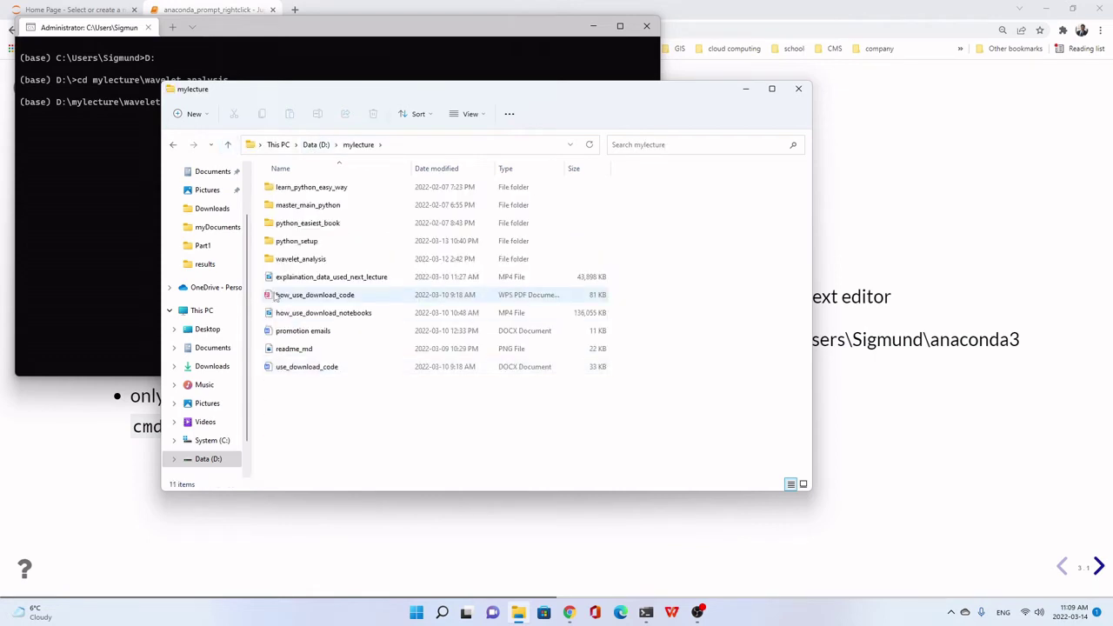
double_click(301, 259)
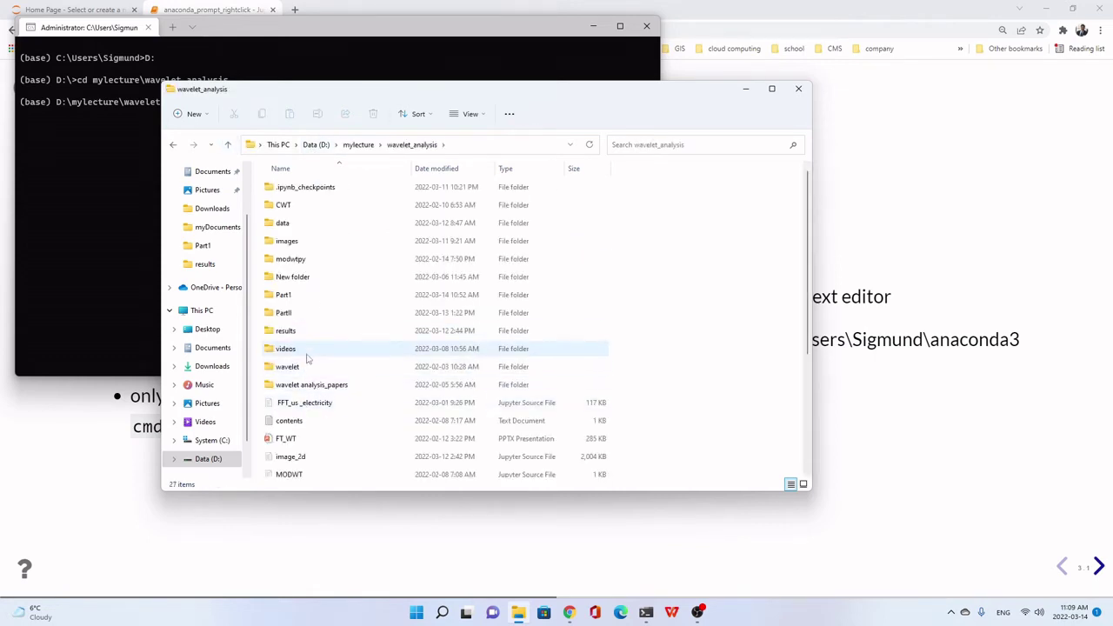
scroll(306, 358, "down", 1)
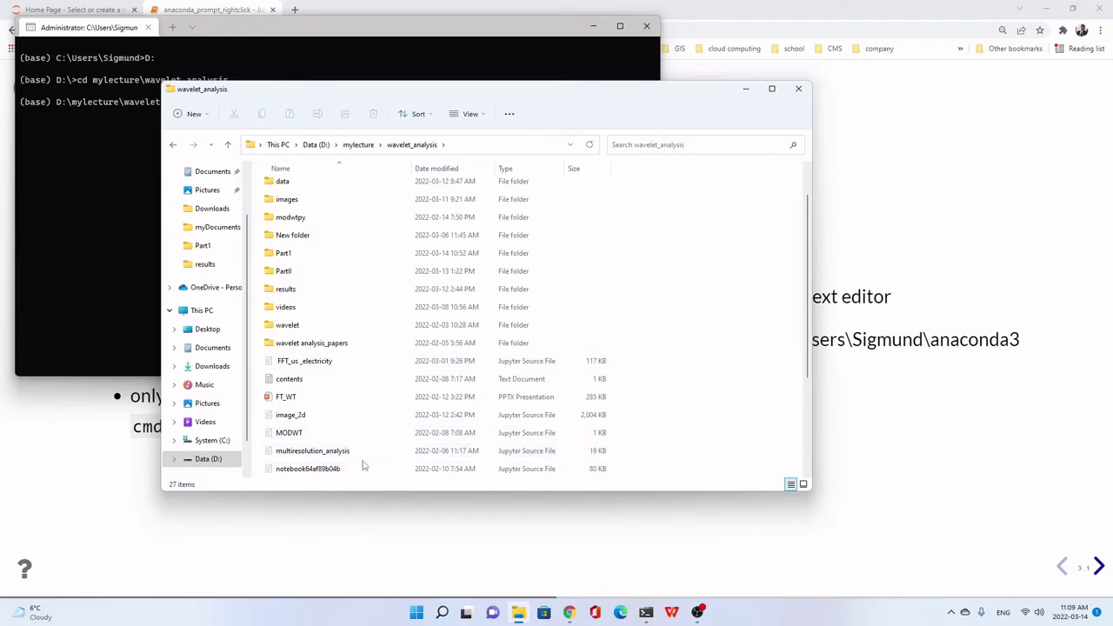
scroll(363, 466, "down", 3)
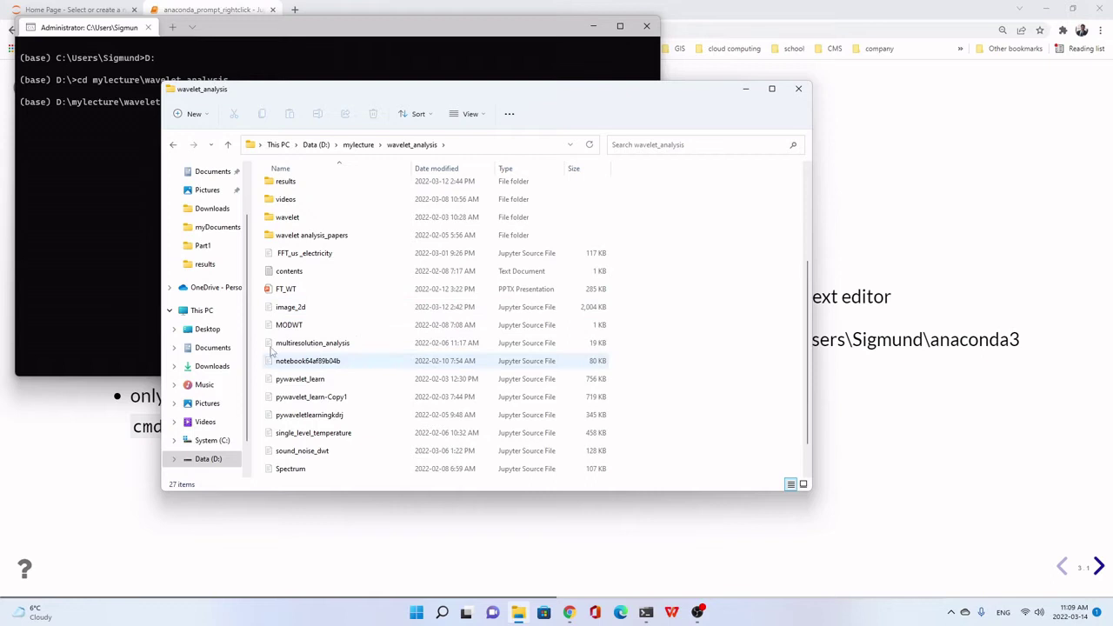
left_click(112, 149)
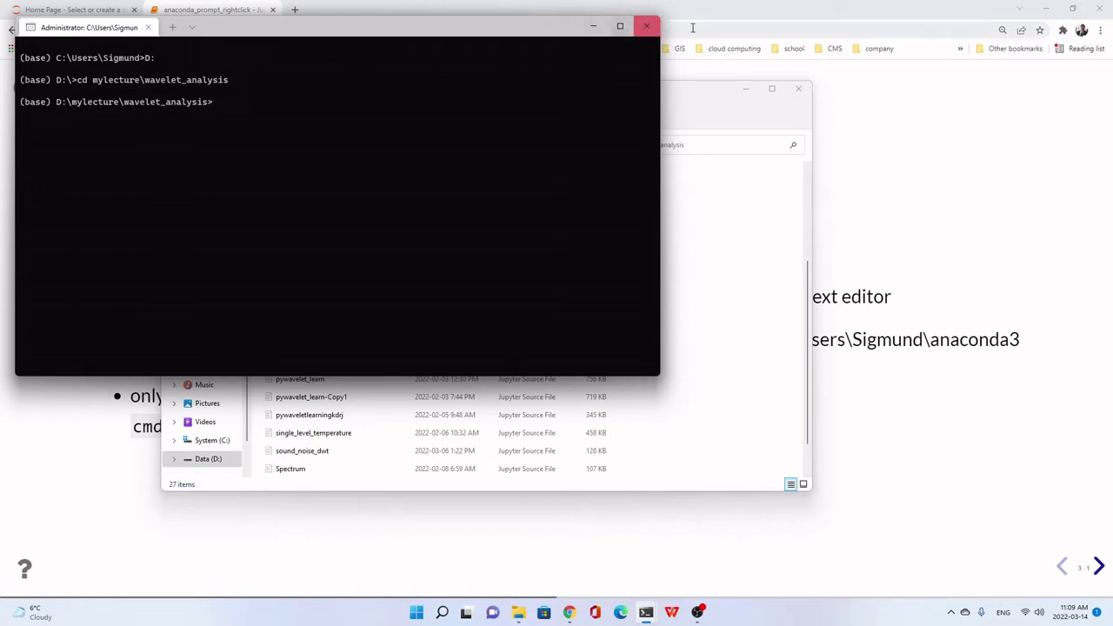
Close the old Anaconda Prompt and reopen the wavelet_analysis folder in Explorer
left_click(645, 29)
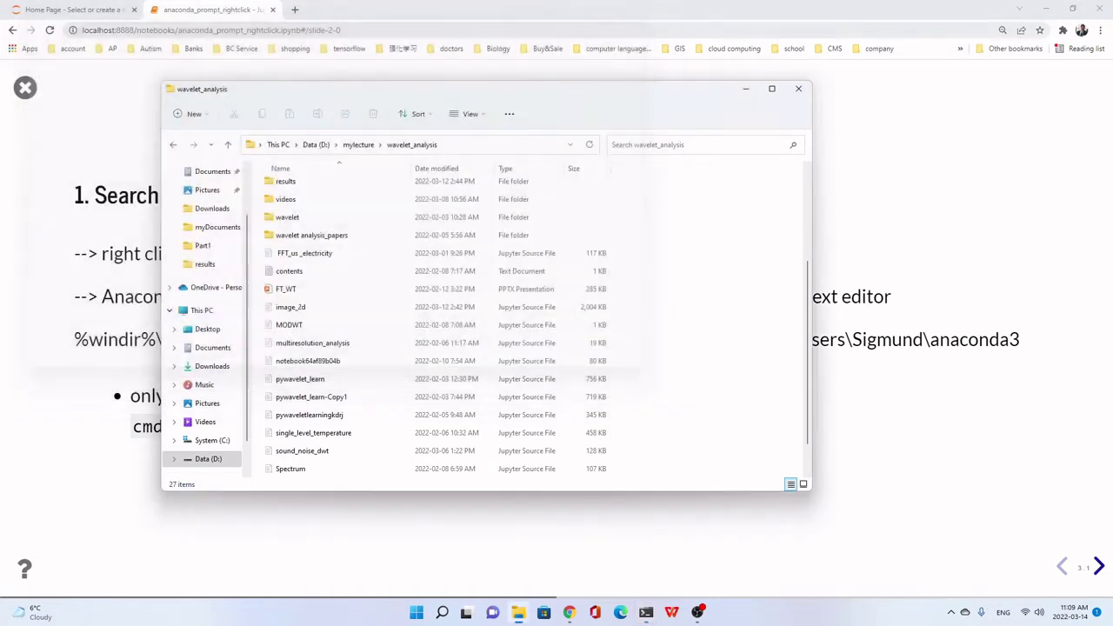
left_click(229, 146)
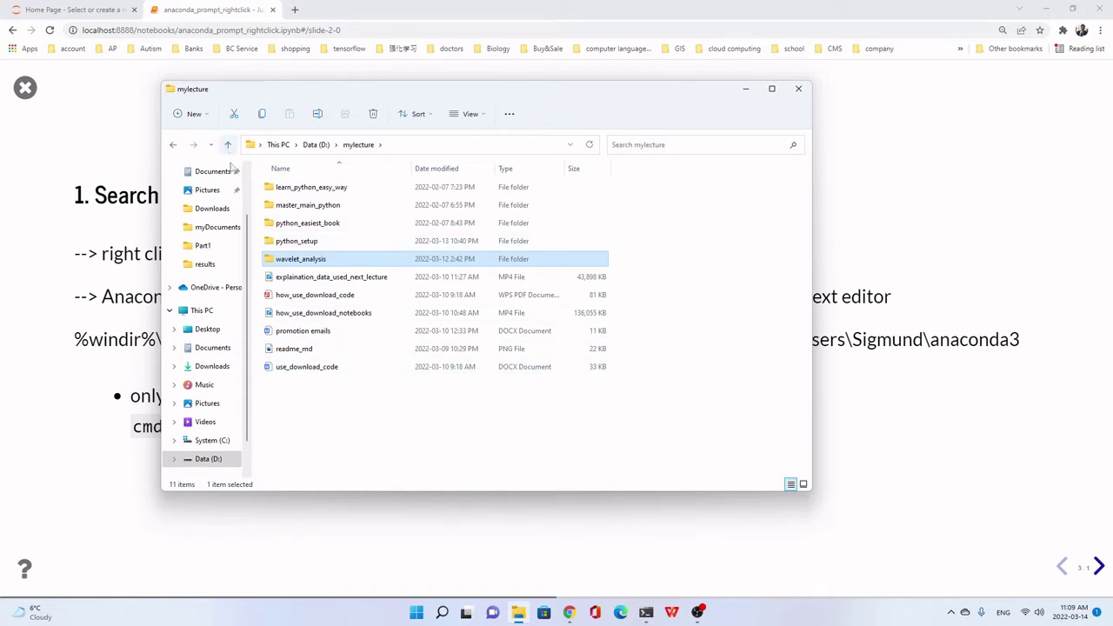
double_click(306, 262)
scroll(626, 353, "down", 4)
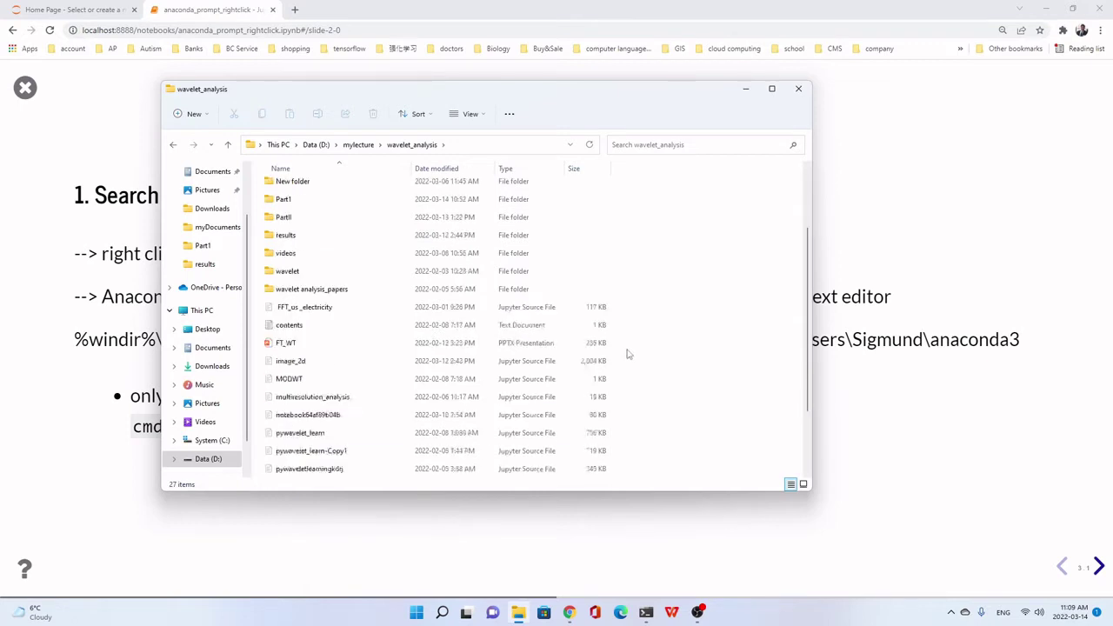
Choose 'Open in Anaconda Prompt' from the folder background's full context menu
right_click(646, 365)
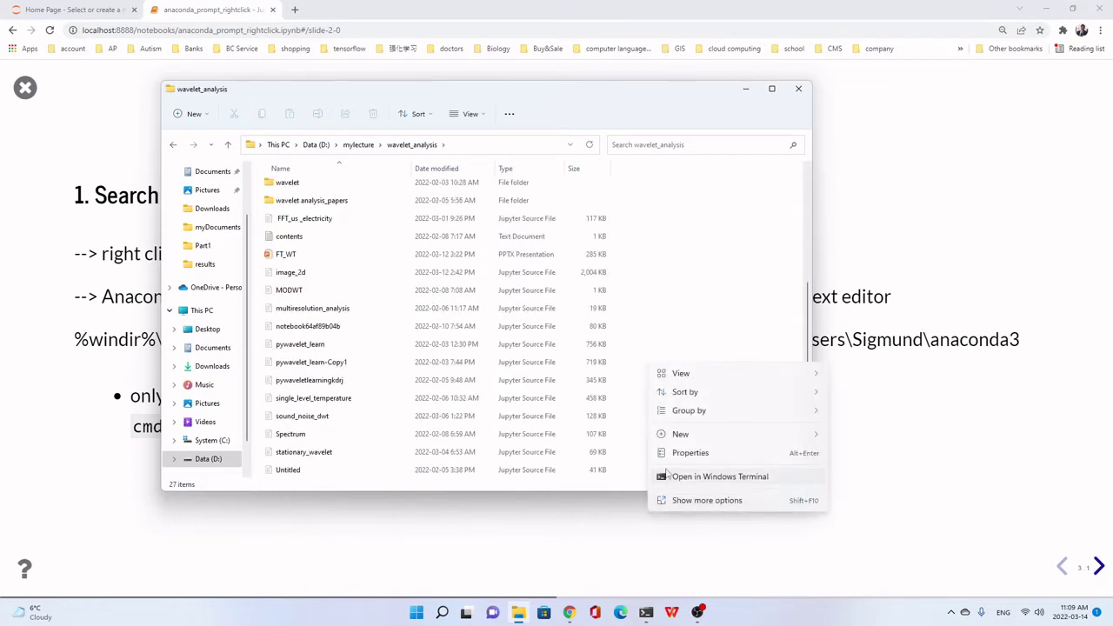
left_click(665, 501)
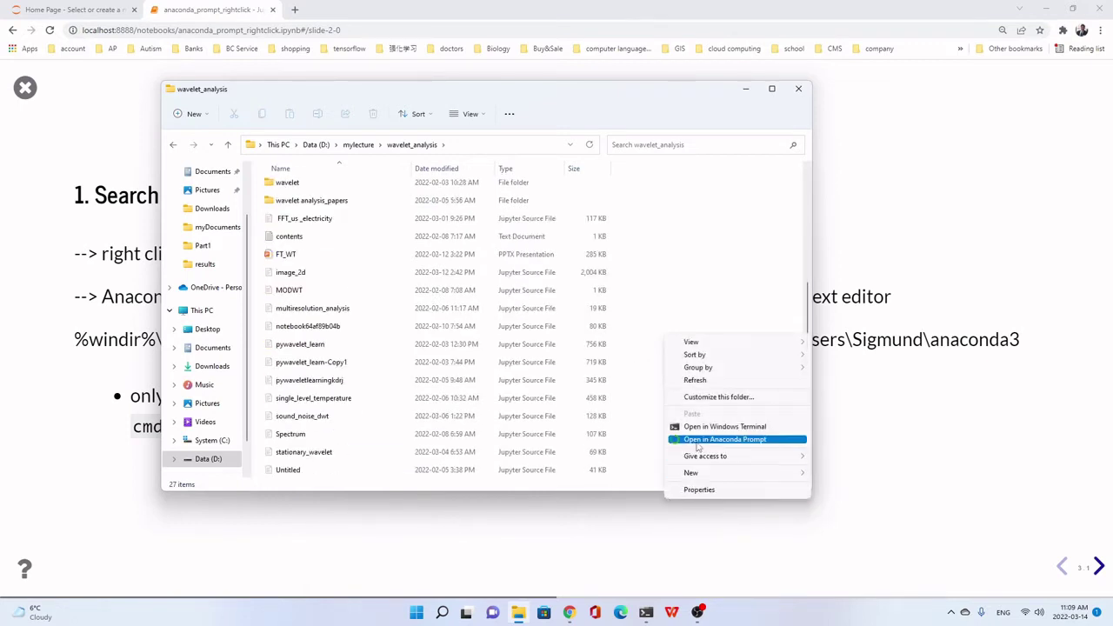
left_click(700, 447)
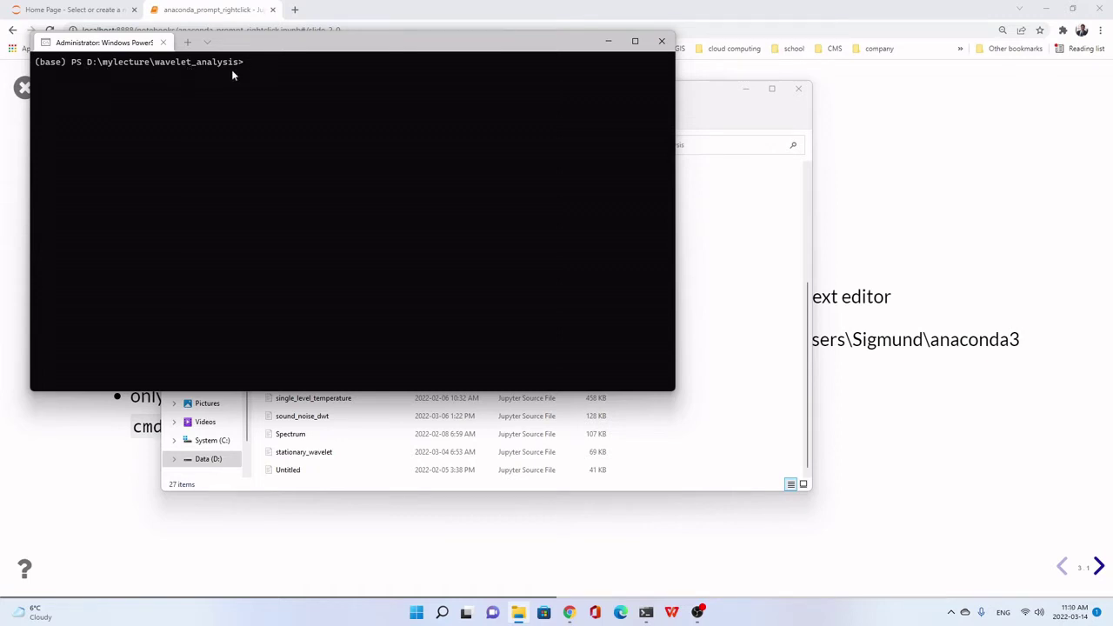
Run 'jupyter notebook' in the prompt, then minimize the prompt and folder windows
type("jupyter notebook")
key("Return")
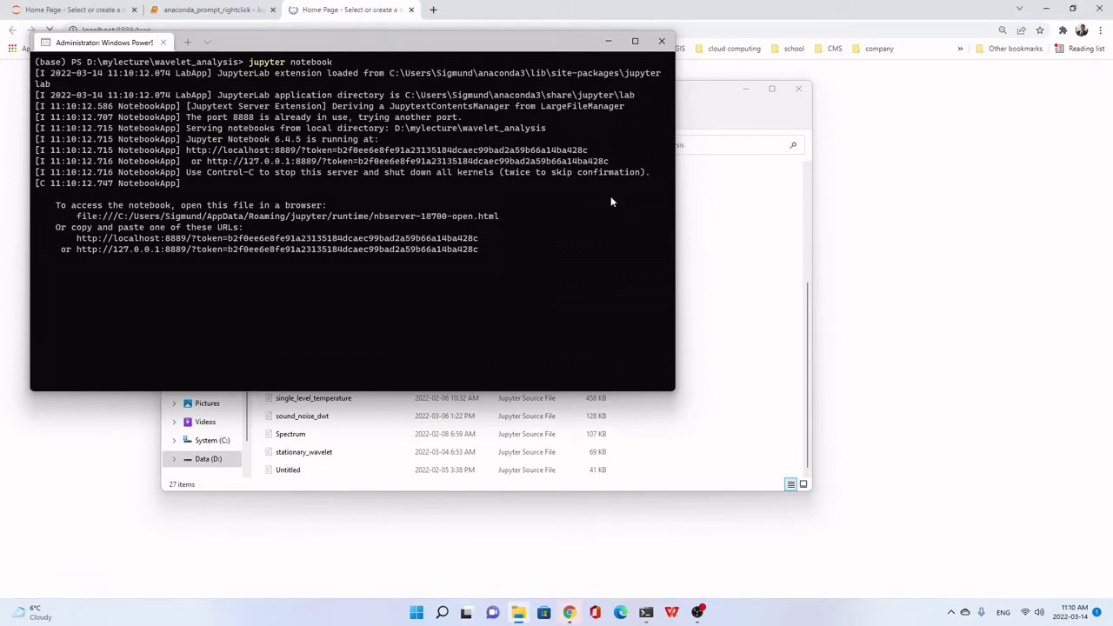
left_click(610, 42)
left_click(745, 88)
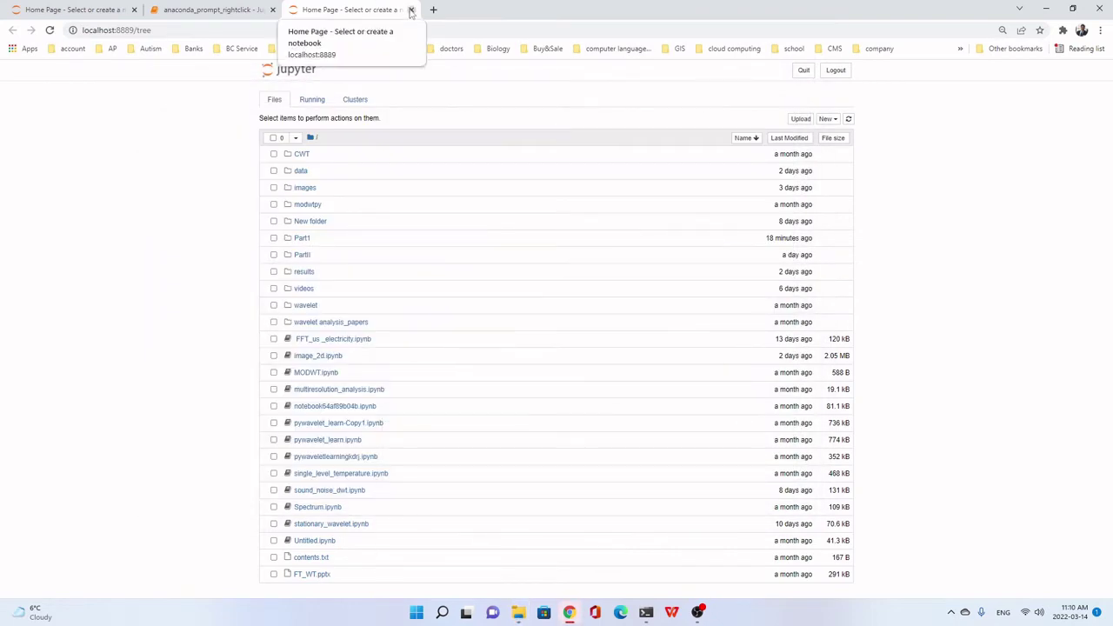
Close the extra Jupyter notebook home tab to return to the slideshow
left_click(411, 11)
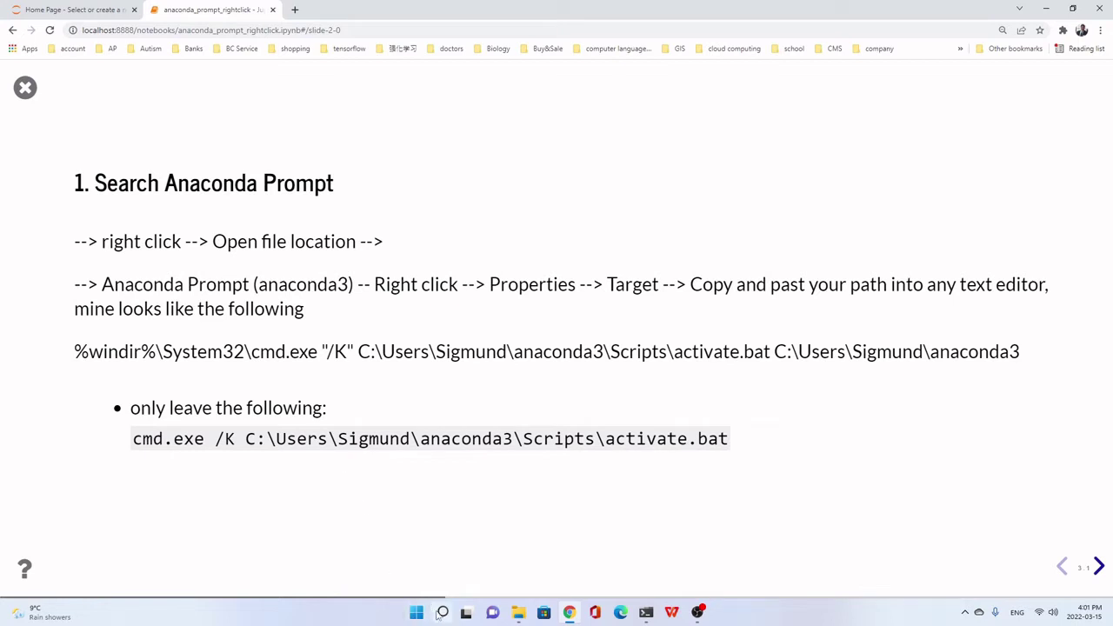
Search Start for 'anaconda' and open the Anaconda Prompt (anaconda3) shortcut's file location
left_click(442, 613)
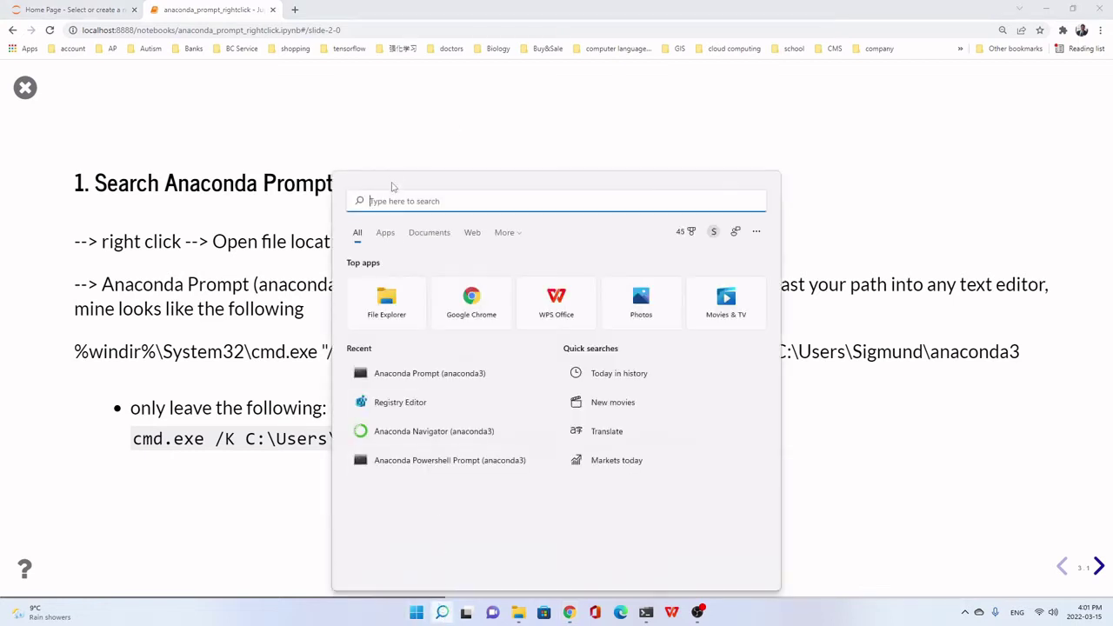
type("anaconda")
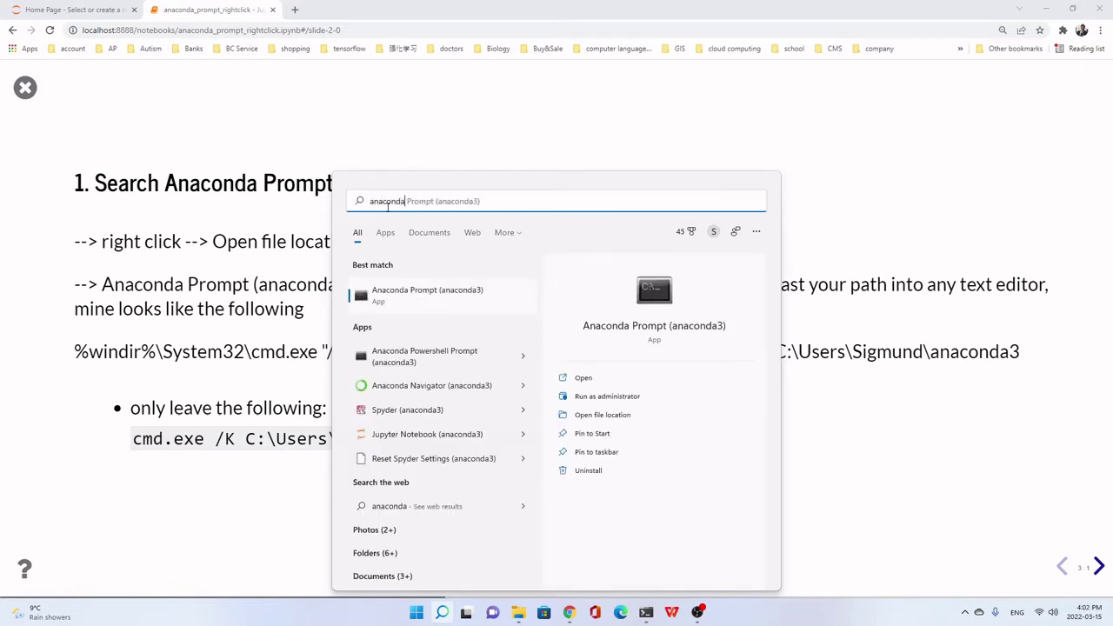
right_click(433, 297)
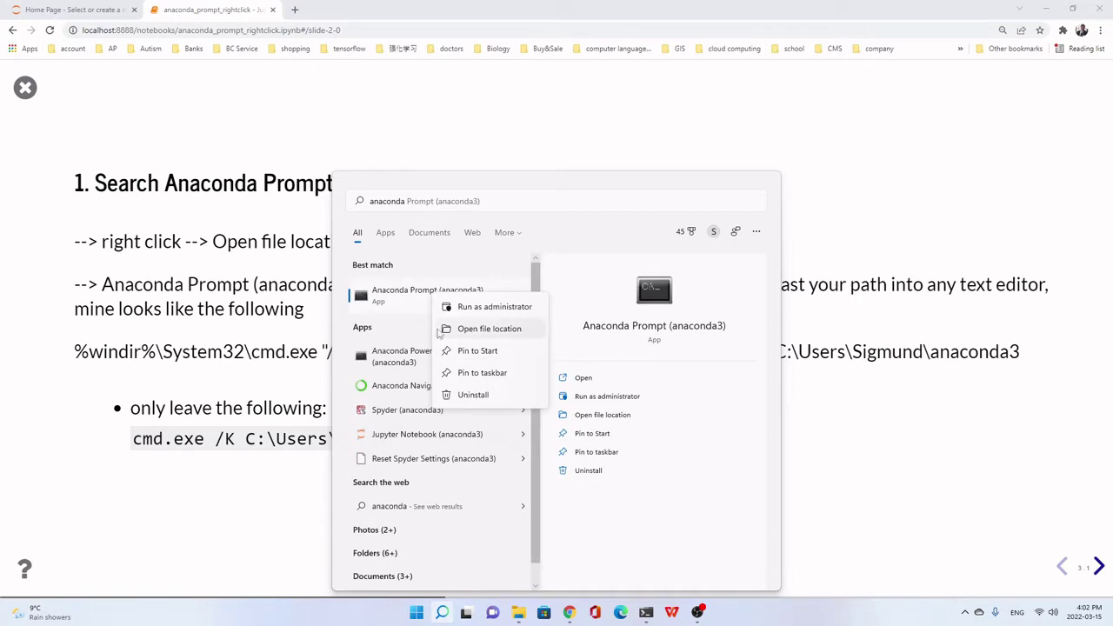
left_click(498, 331)
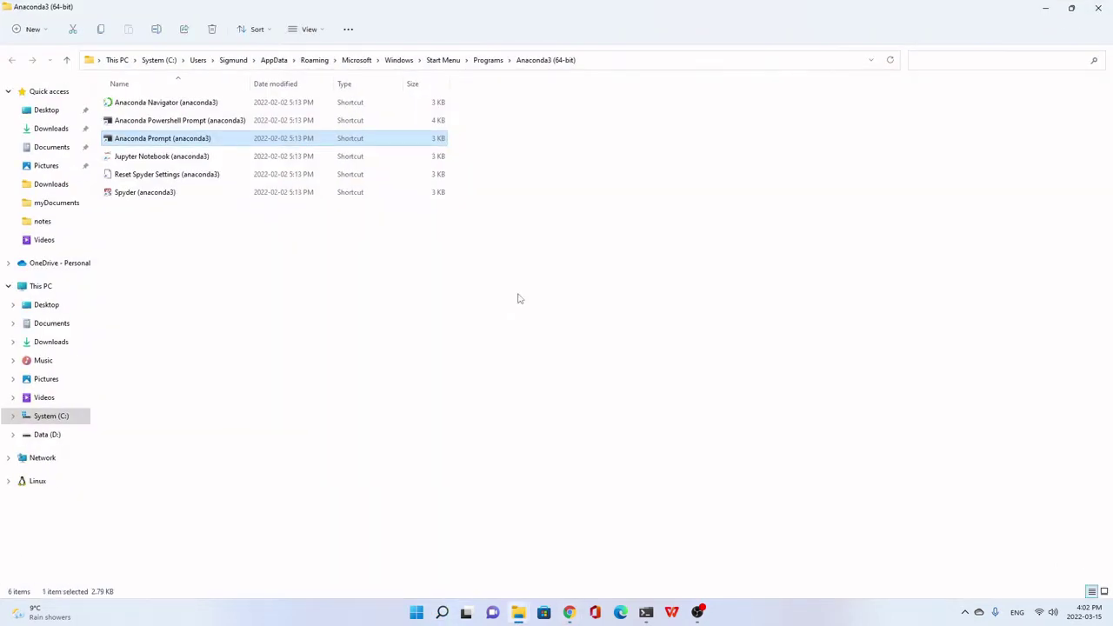
Copy the Target command from the Anaconda Prompt shortcut's Properties, then close the dialog
double_click(278, 10)
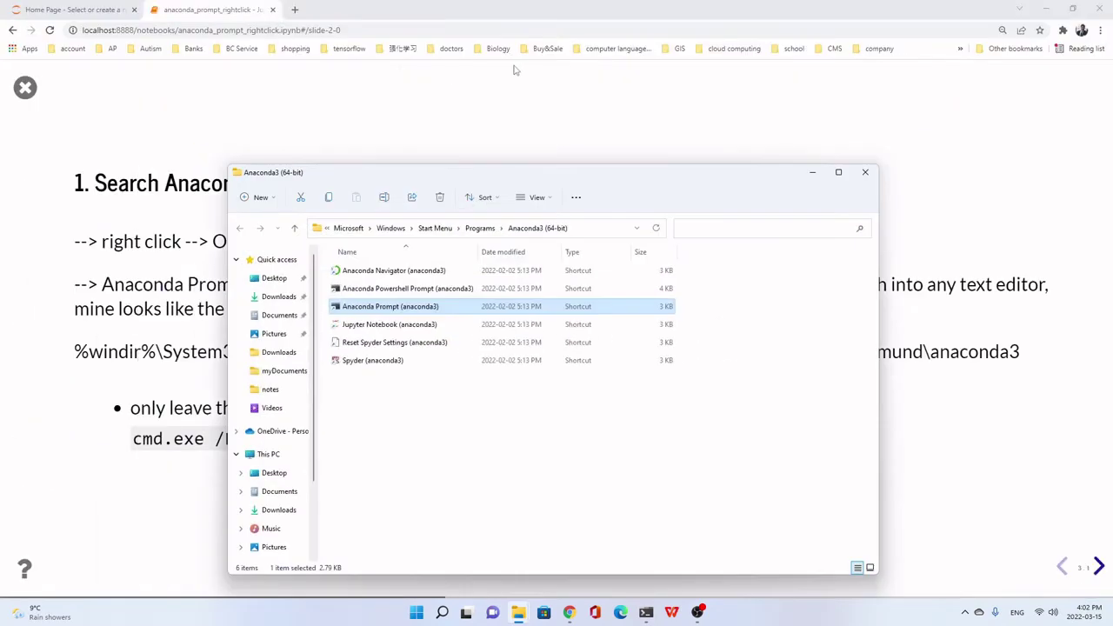
right_click(423, 308)
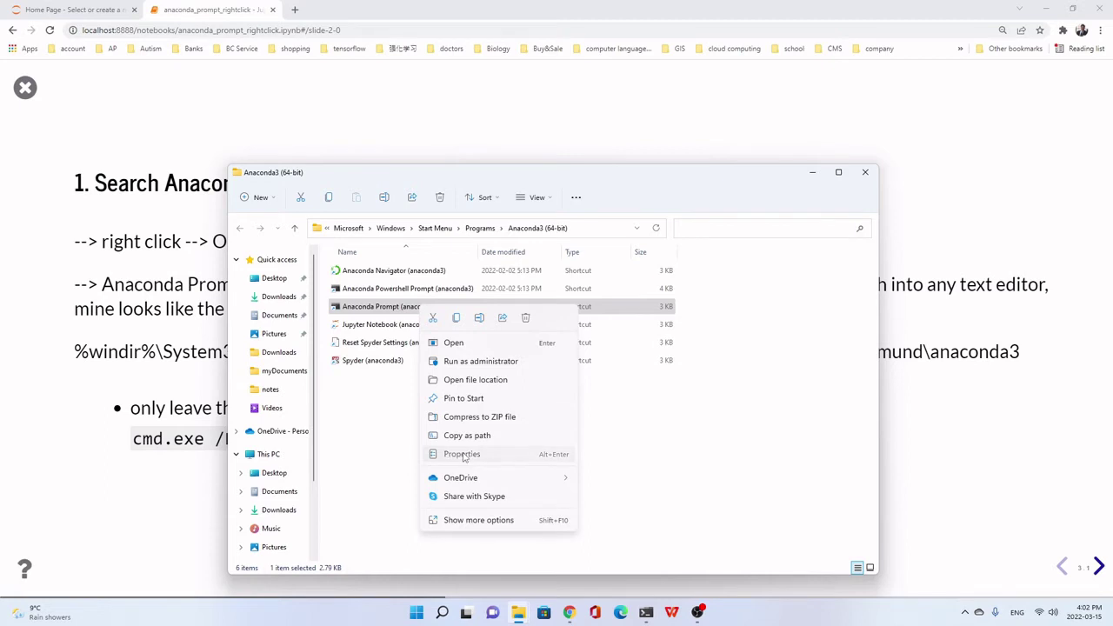
left_click(462, 454)
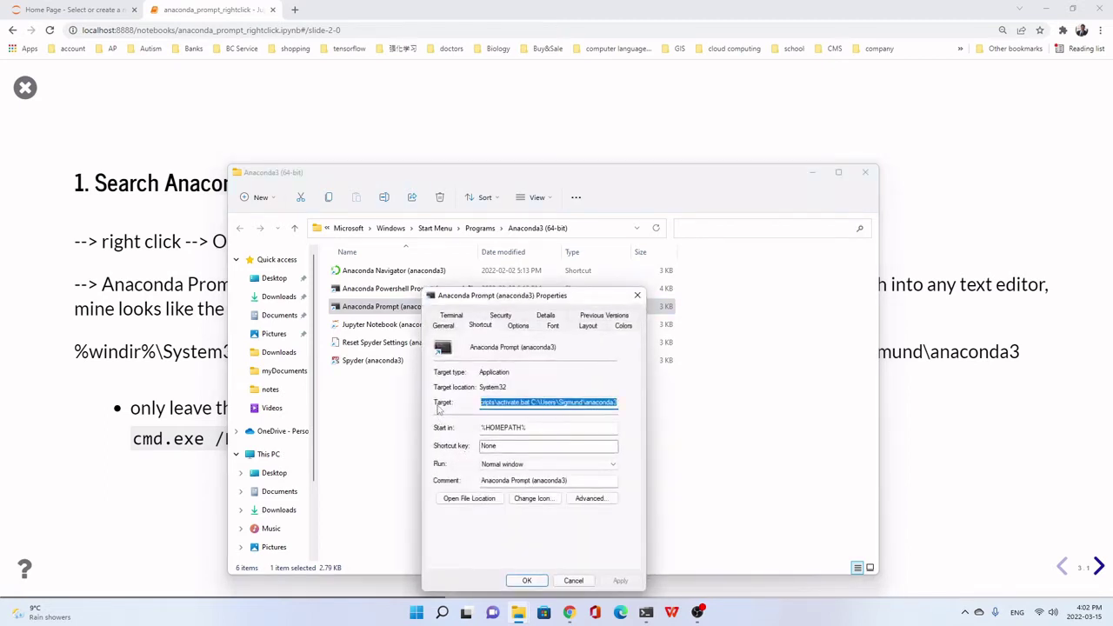
right_click(503, 402)
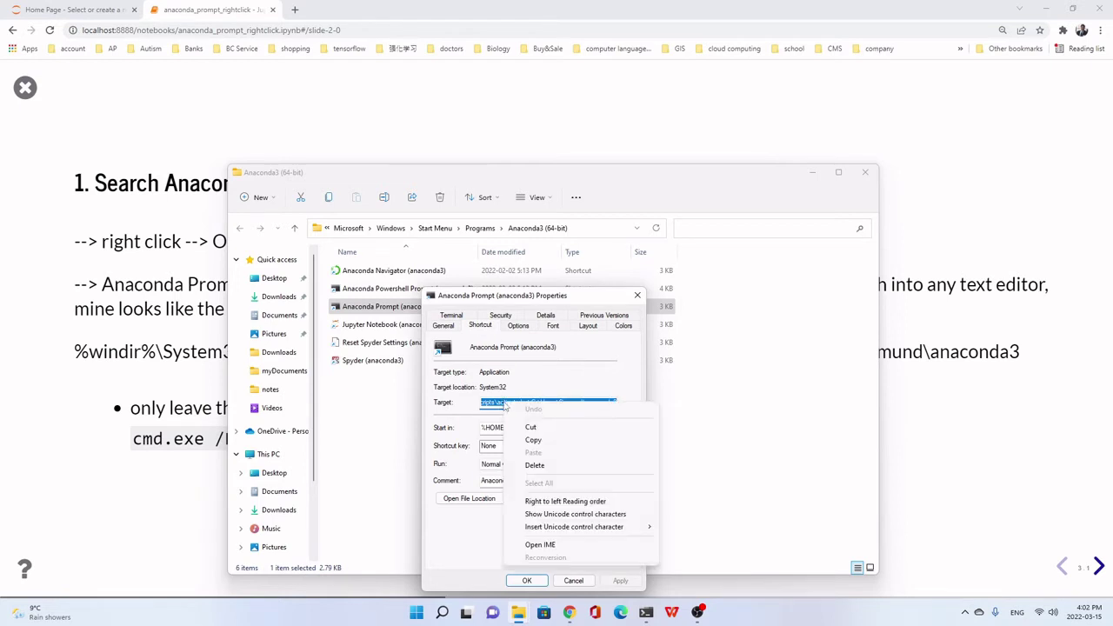
left_click(537, 441)
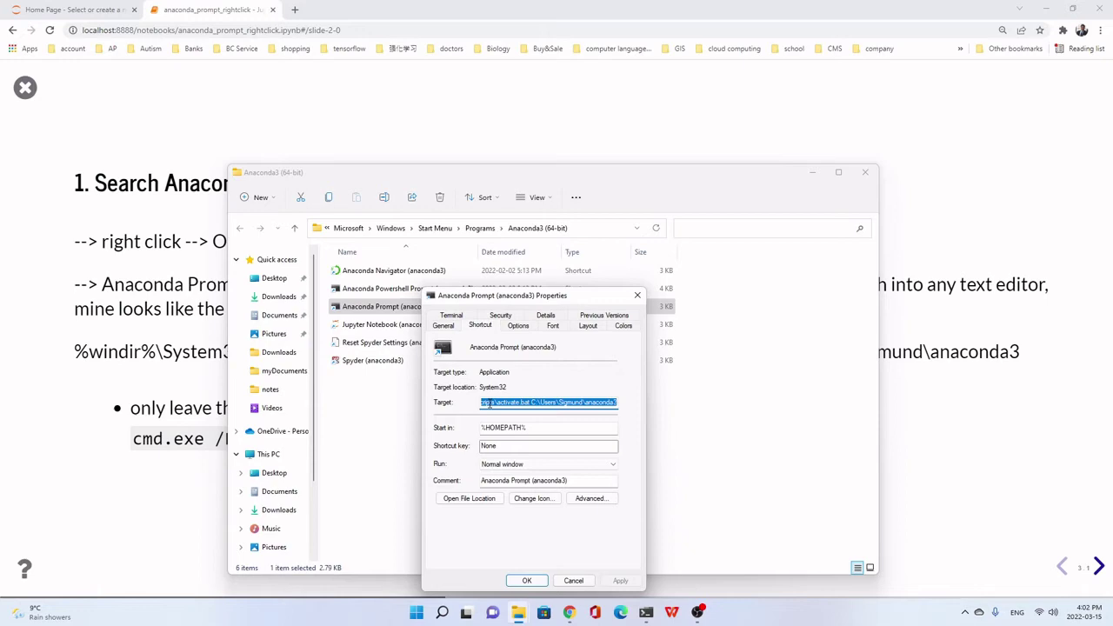
left_click(638, 298)
Minimize the browser and move the folder window aside to clear the desktop
left_click(1045, 11)
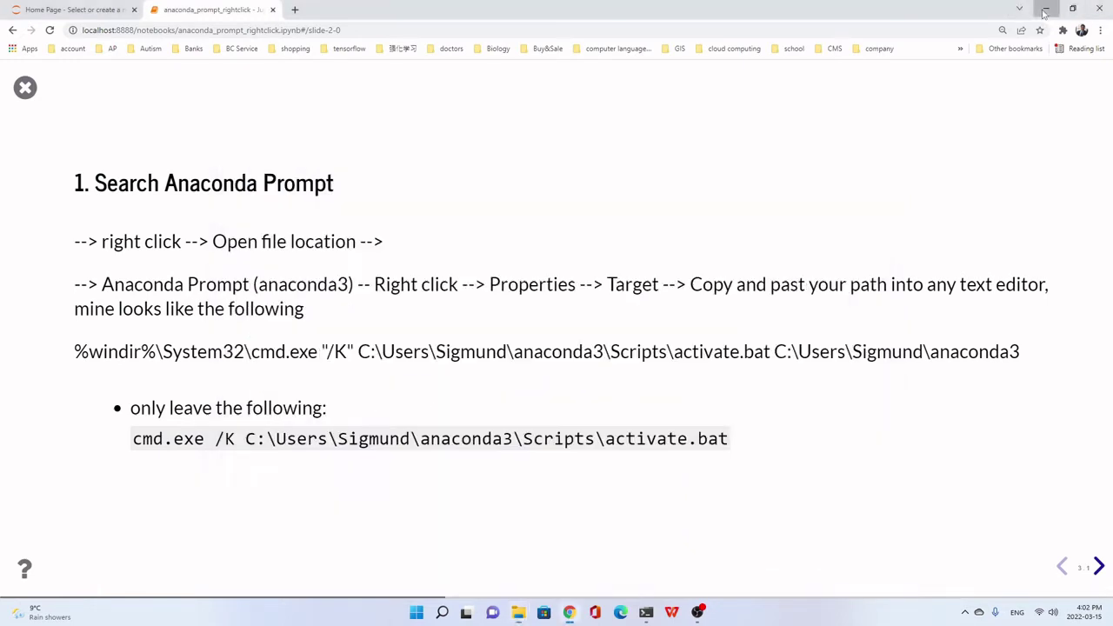
left_click(1045, 12)
left_click_drag(514, 174, 786, 231)
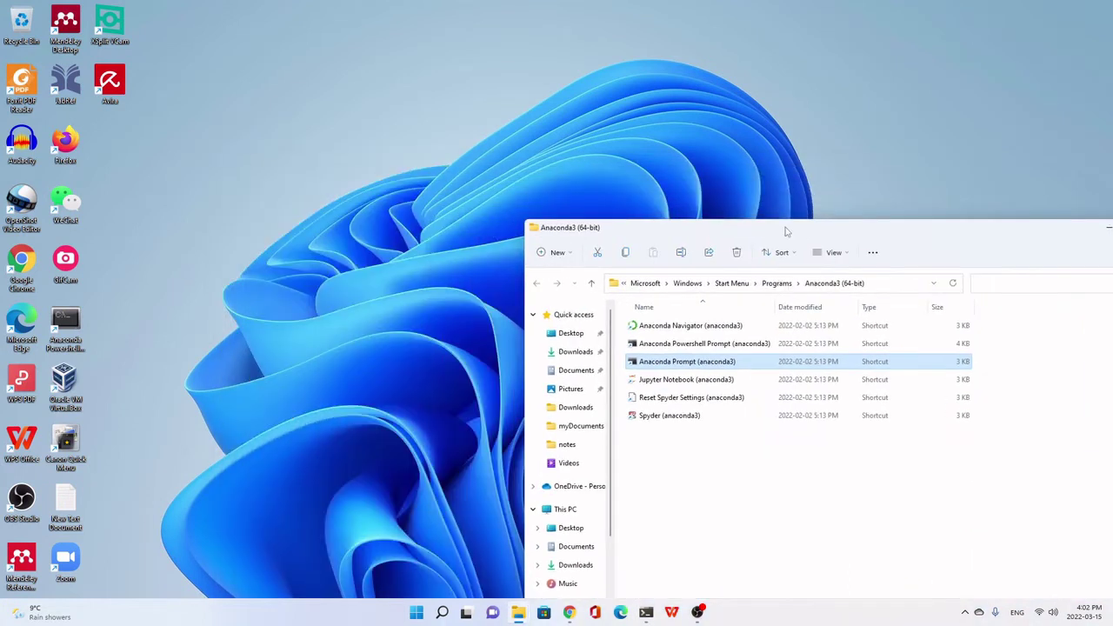
Create 'New Text Document (2)' on the desktop and open it in Notepad
right_click(133, 173)
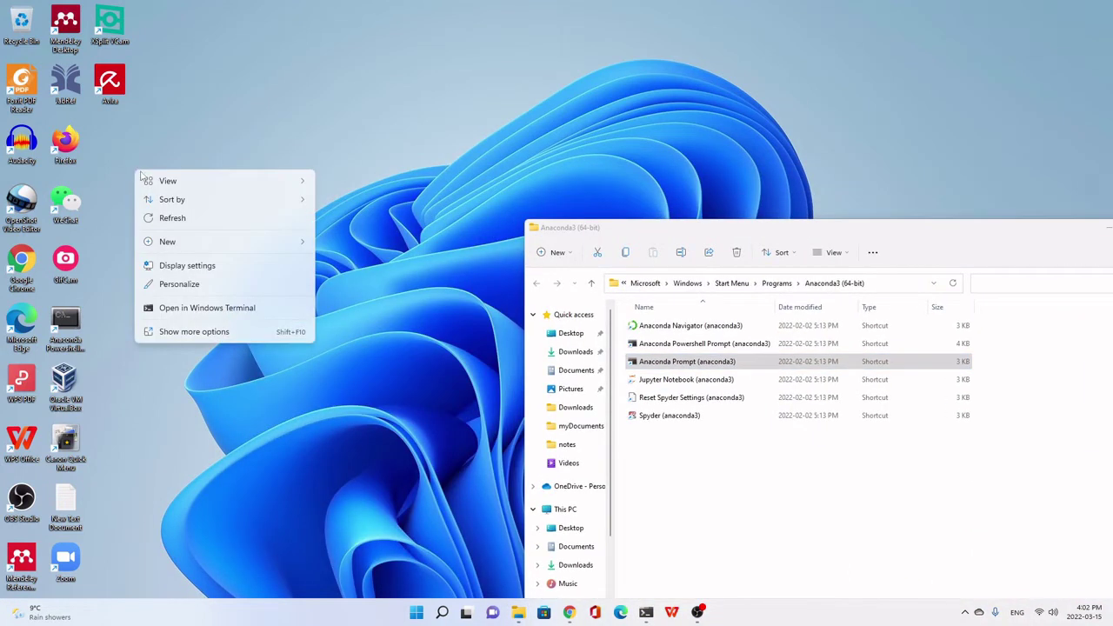
mouse_move(142, 186)
mouse_move(239, 243)
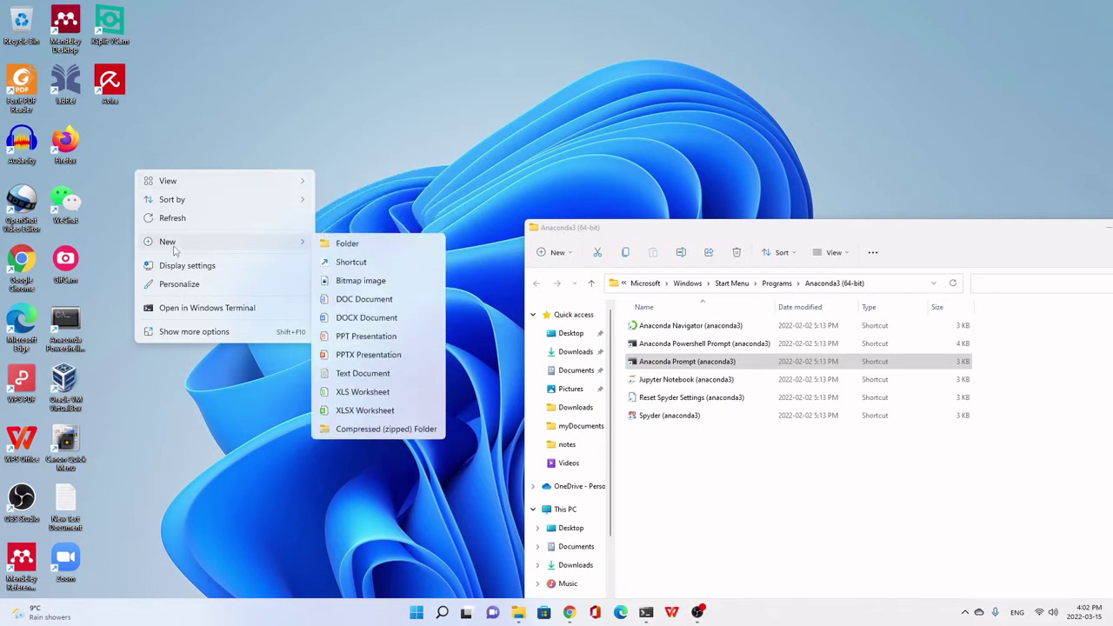
left_click(356, 374)
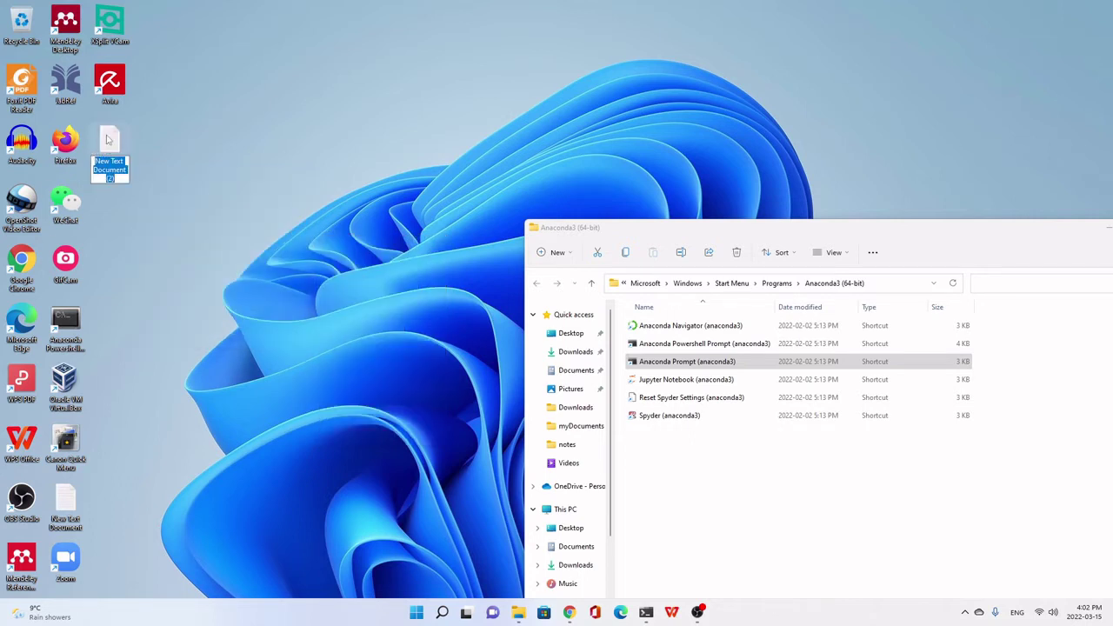
key("Return")
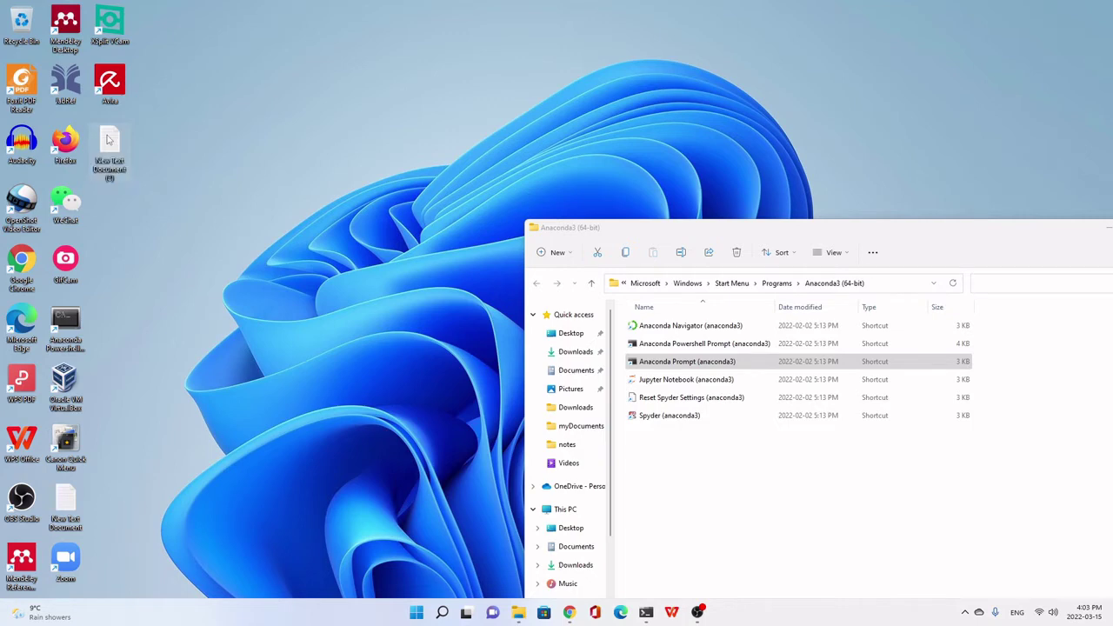
double_click(109, 146)
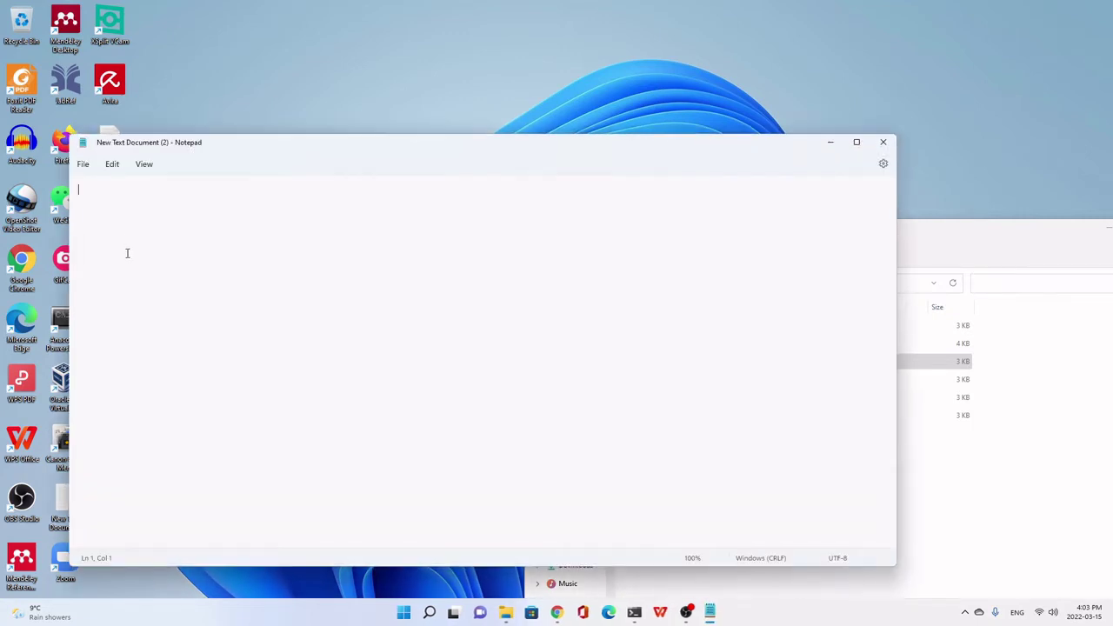
right_click(120, 200)
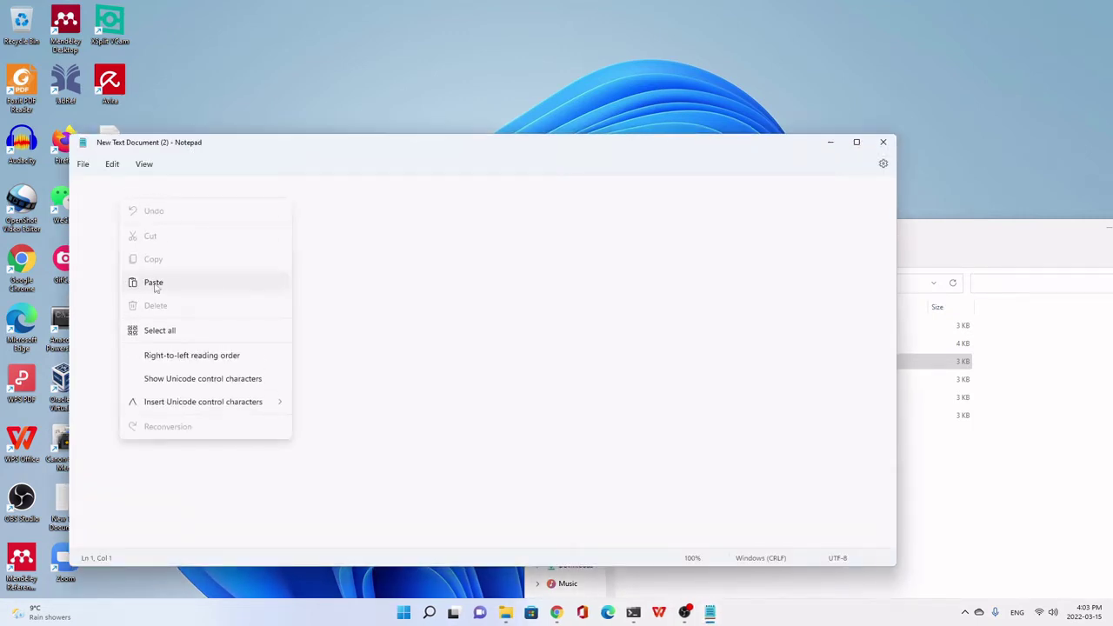
Paste the target command and remove its %windir%\System32\ prefix and the quotes around /K
left_click(155, 283)
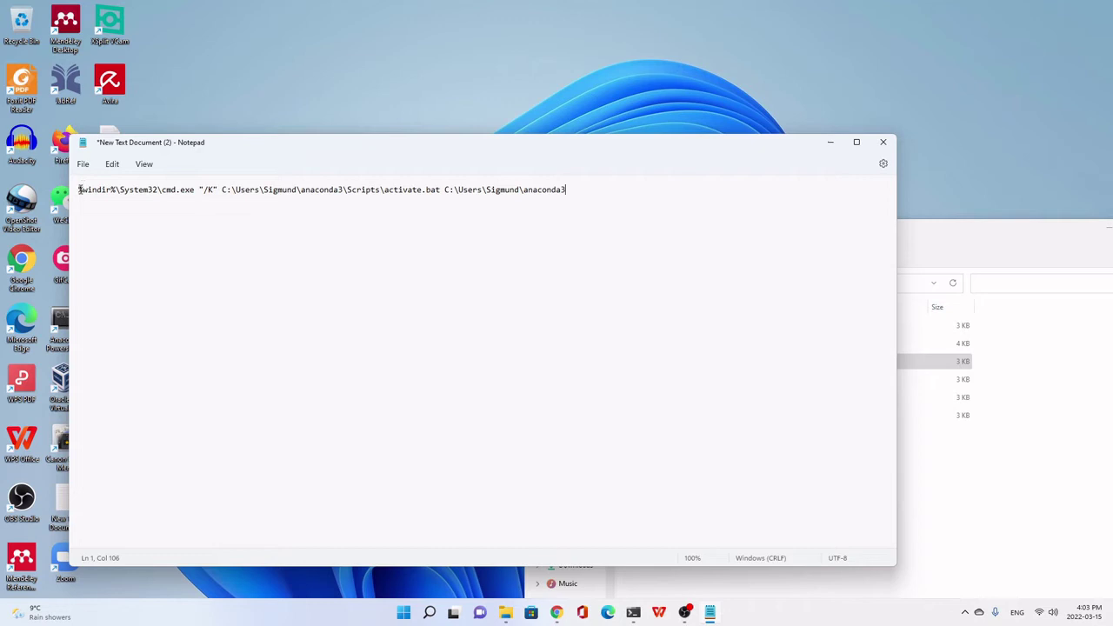
left_click_drag(87, 191, 162, 194)
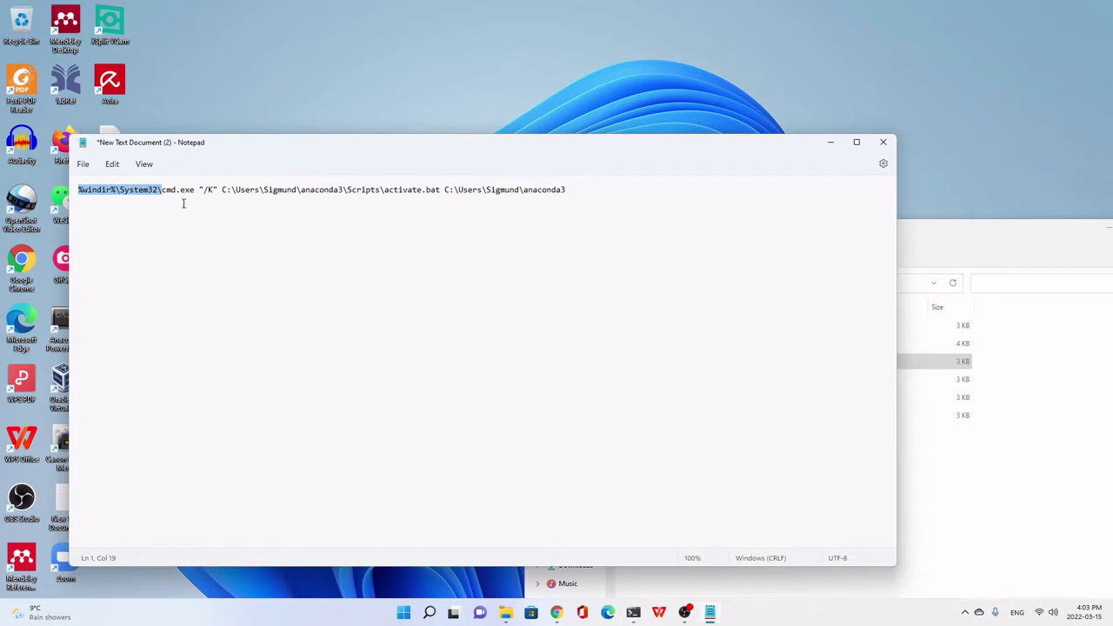
key("Delete")
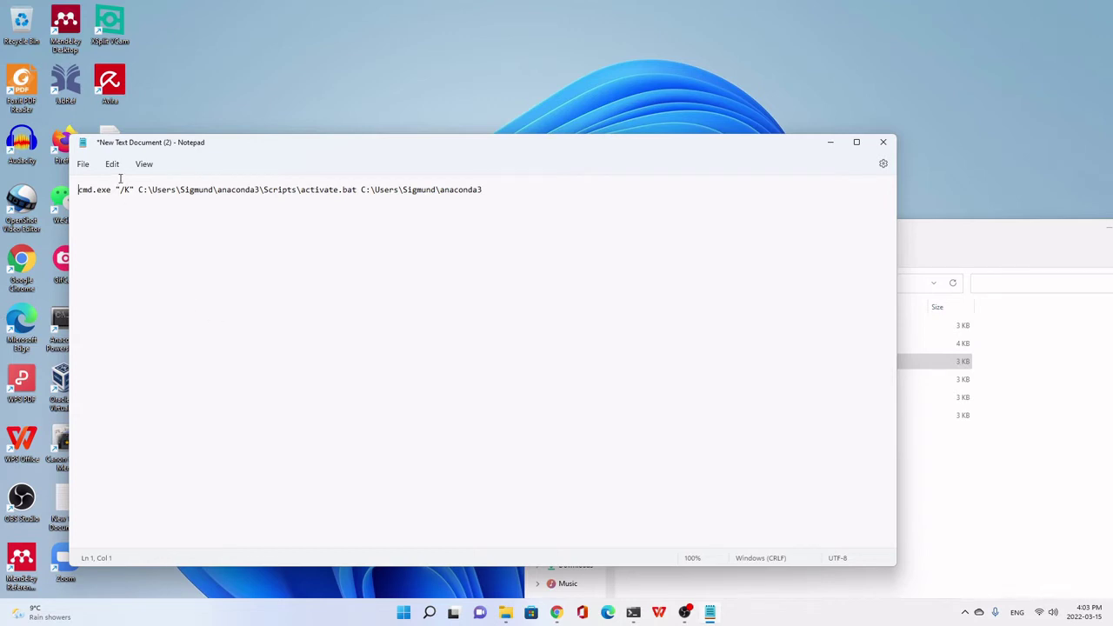
left_click(120, 190)
key("BackSpace")
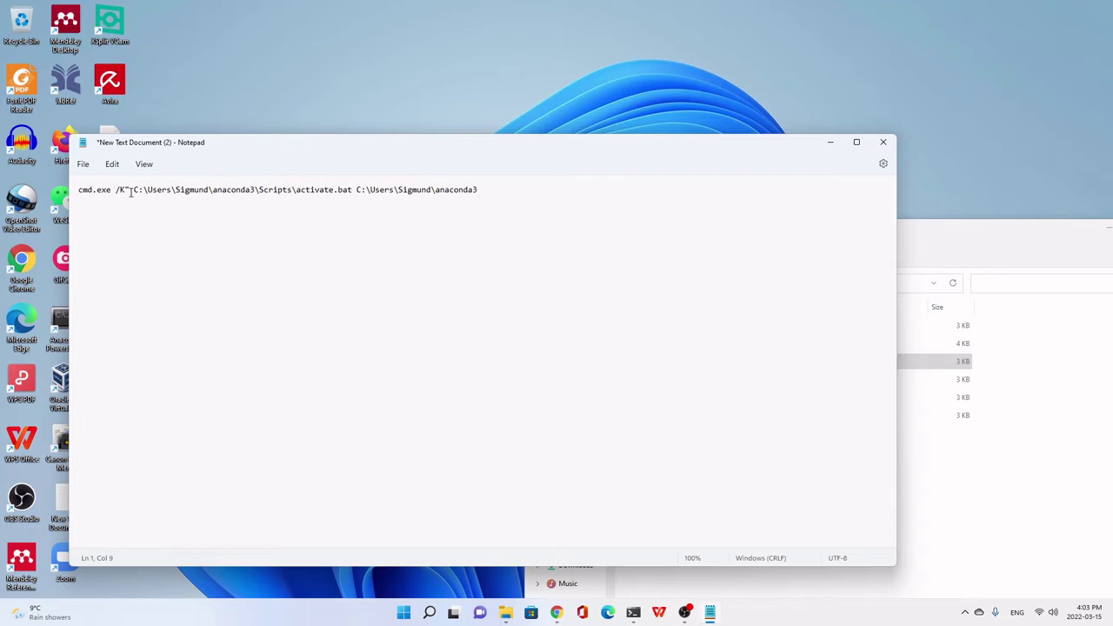
key("BackSpace")
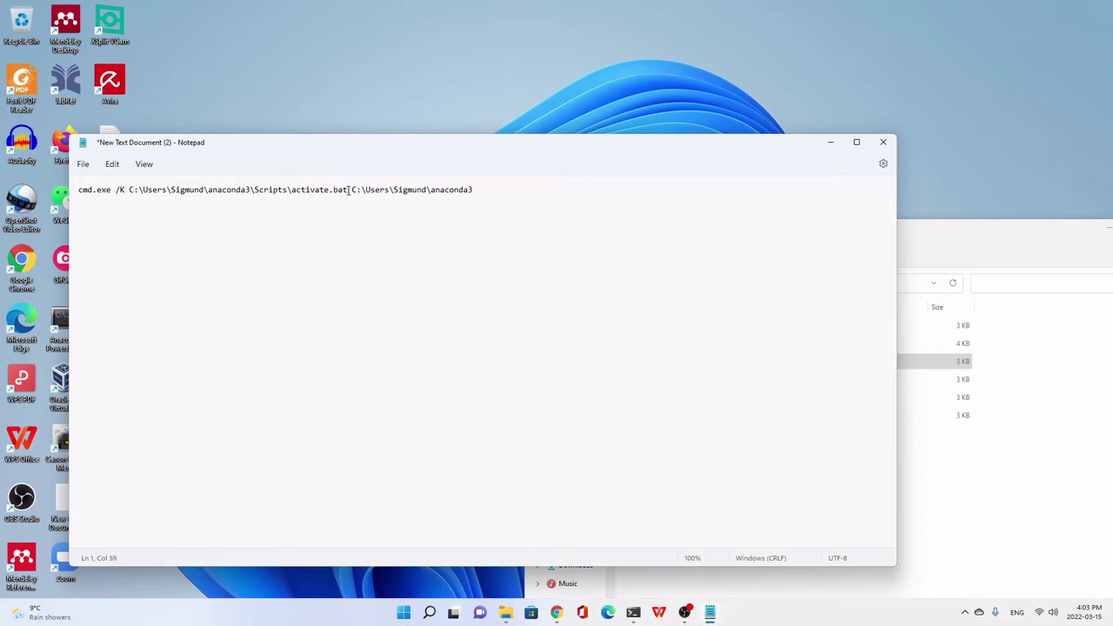
Delete the trailing anaconda3 folder path so the command ends at activate.bat
left_click_drag(350, 189, 517, 196)
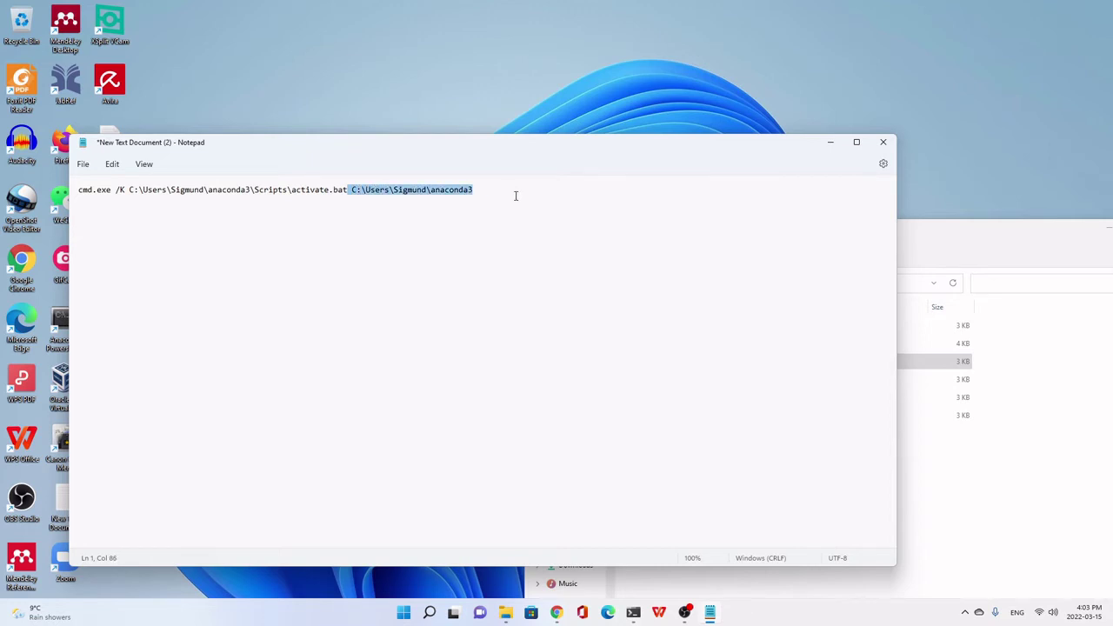
key("BackSpace")
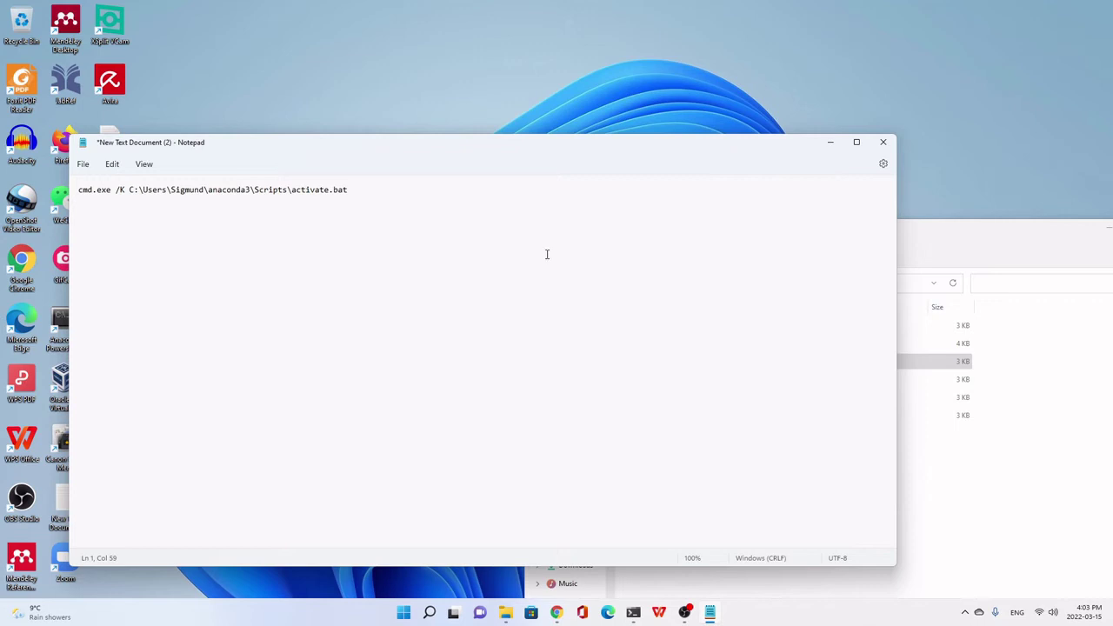
double_click(351, 197)
left_click(361, 202)
Highlight the username in the slide's command path, then advance to the '2. Copy path of Anaconda navigator icon' slide
mouse_move(557, 615)
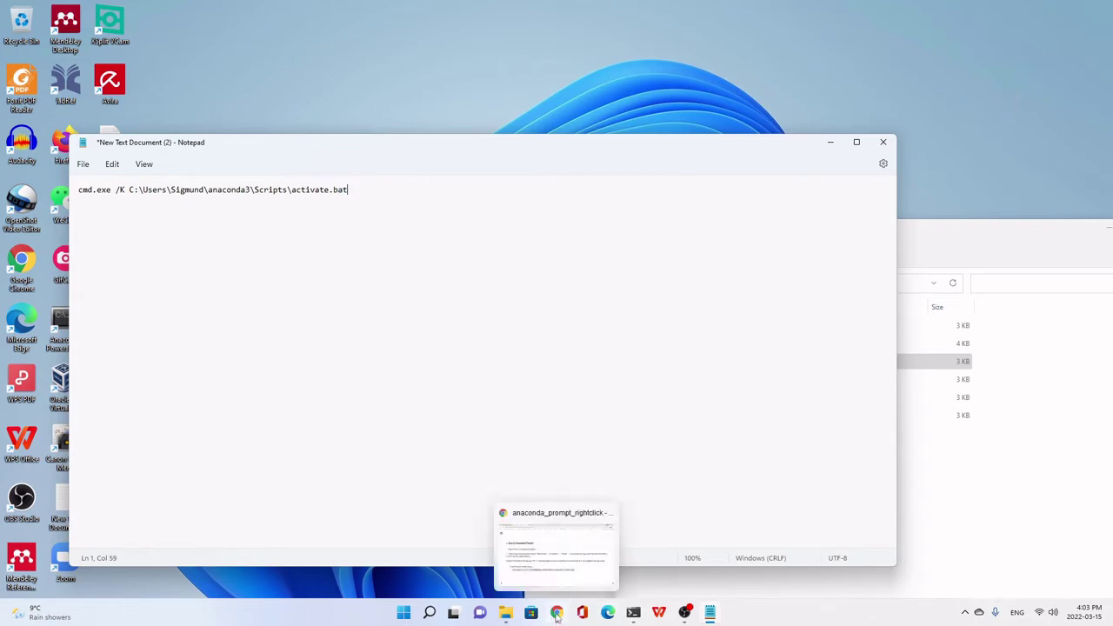
left_click(535, 581)
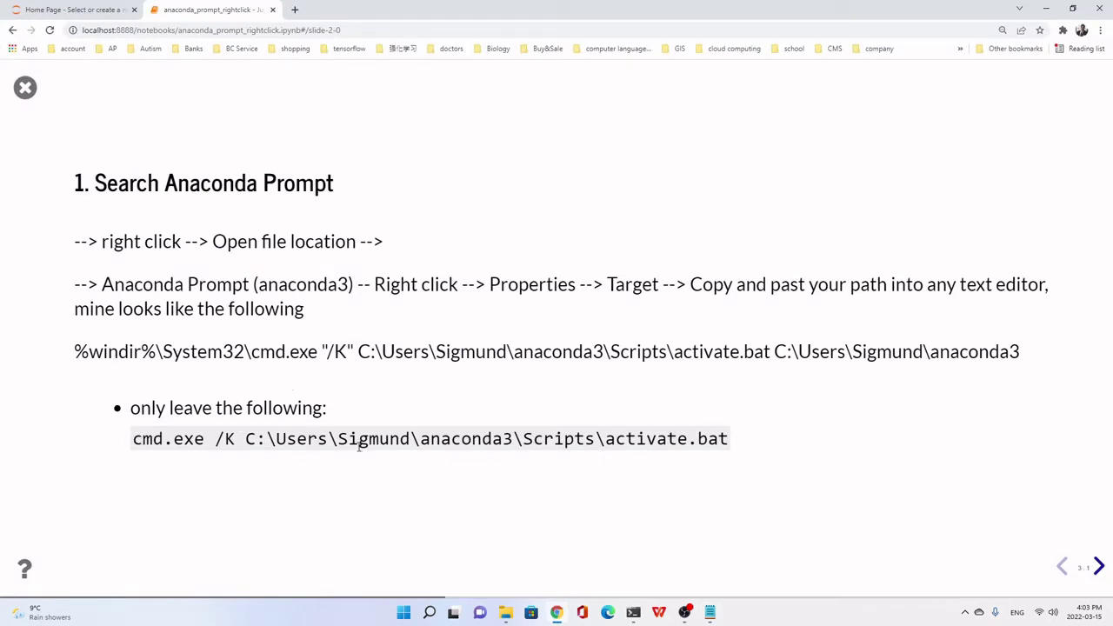
left_click_drag(340, 439, 410, 439)
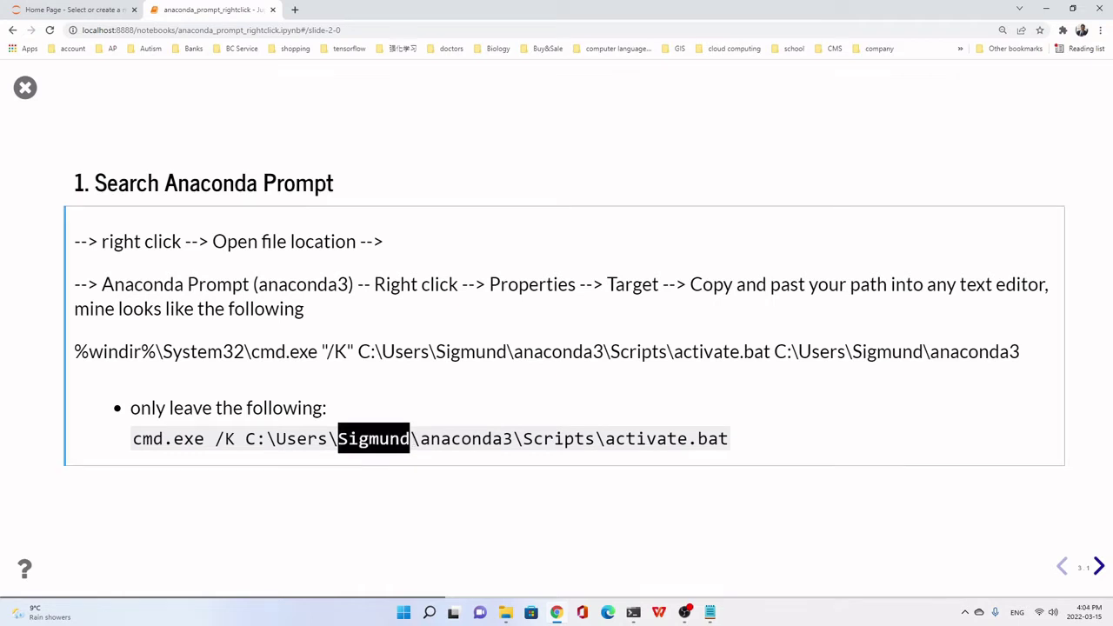
left_click(133, 442)
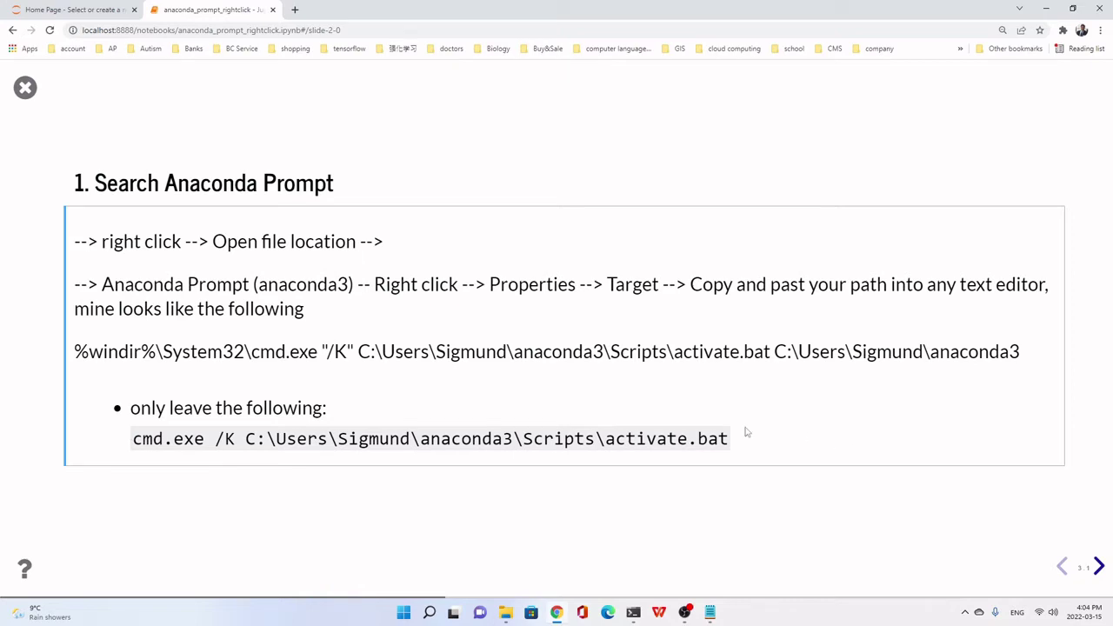
left_click(1098, 568)
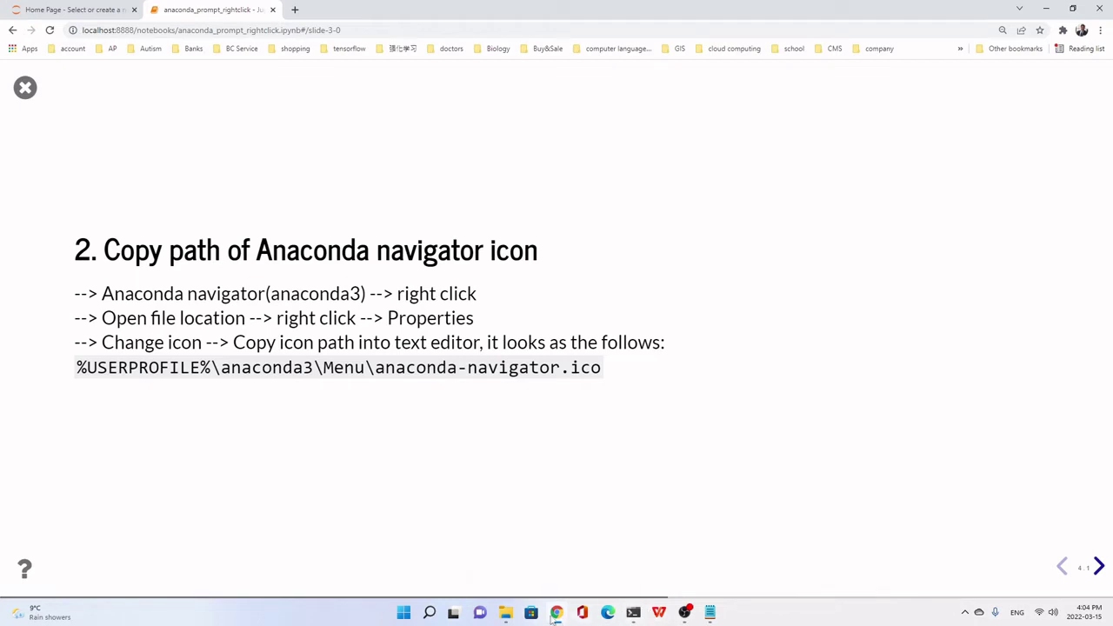
Bring the Anaconda3 (64-bit) folder forward, move it centre-left, and launch Anaconda Navigator
mouse_move(505, 616)
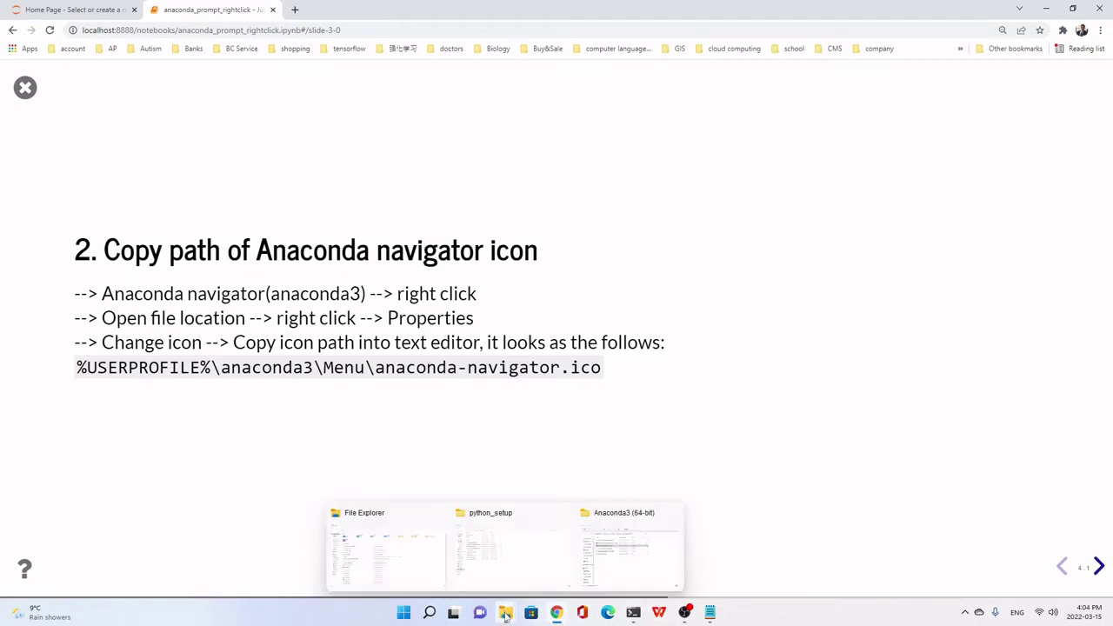
left_click(610, 574)
left_click_drag(783, 229, 369, 133)
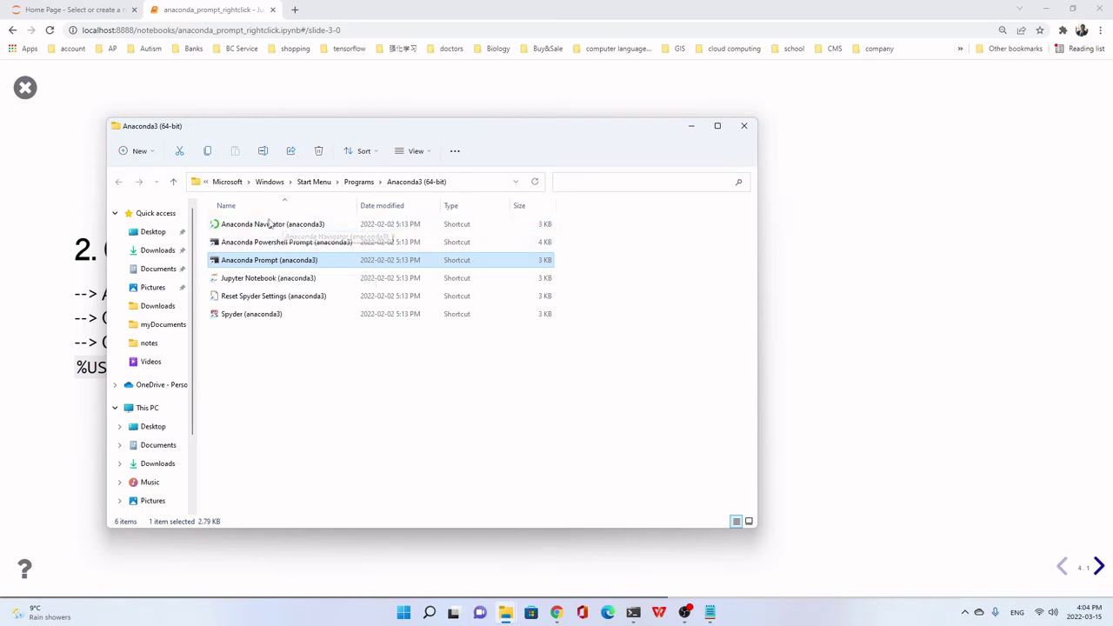
double_click(269, 225)
Copy the Anaconda Navigator shortcut's icon path from its Change Icon dialog, then close both dialogs
right_click(270, 225)
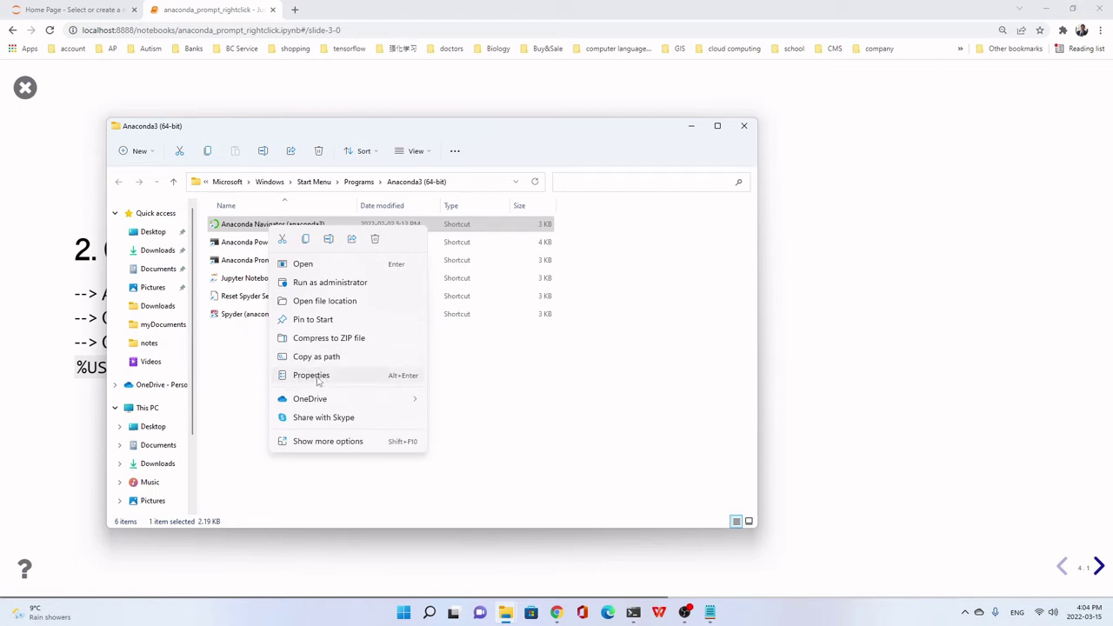
left_click(315, 375)
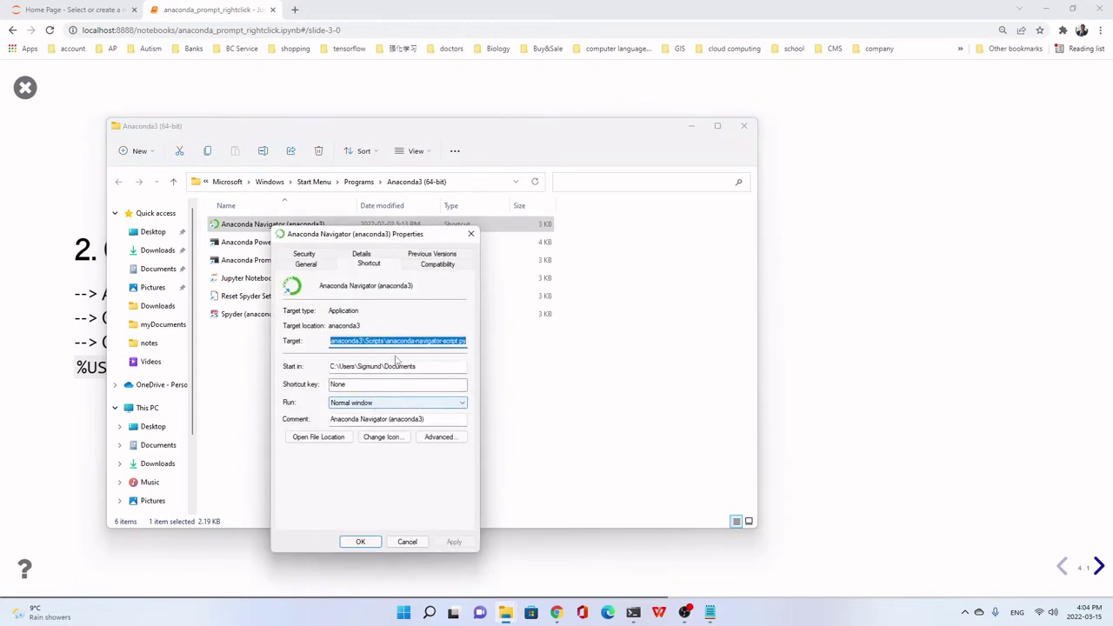
left_click(381, 441)
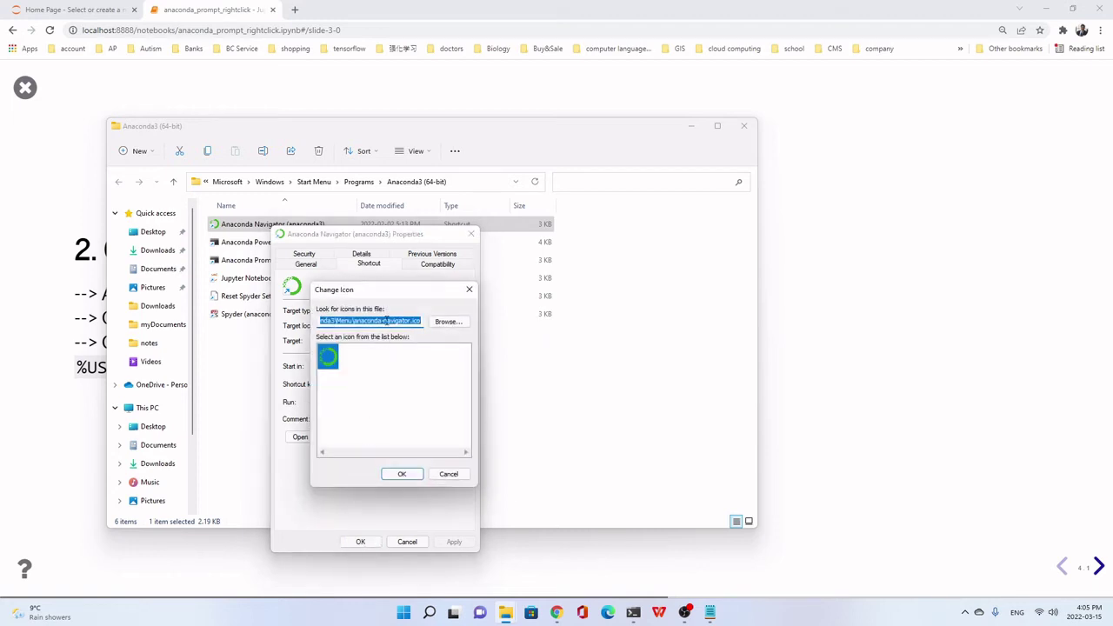
right_click(386, 321)
left_click(416, 359)
left_click(469, 289)
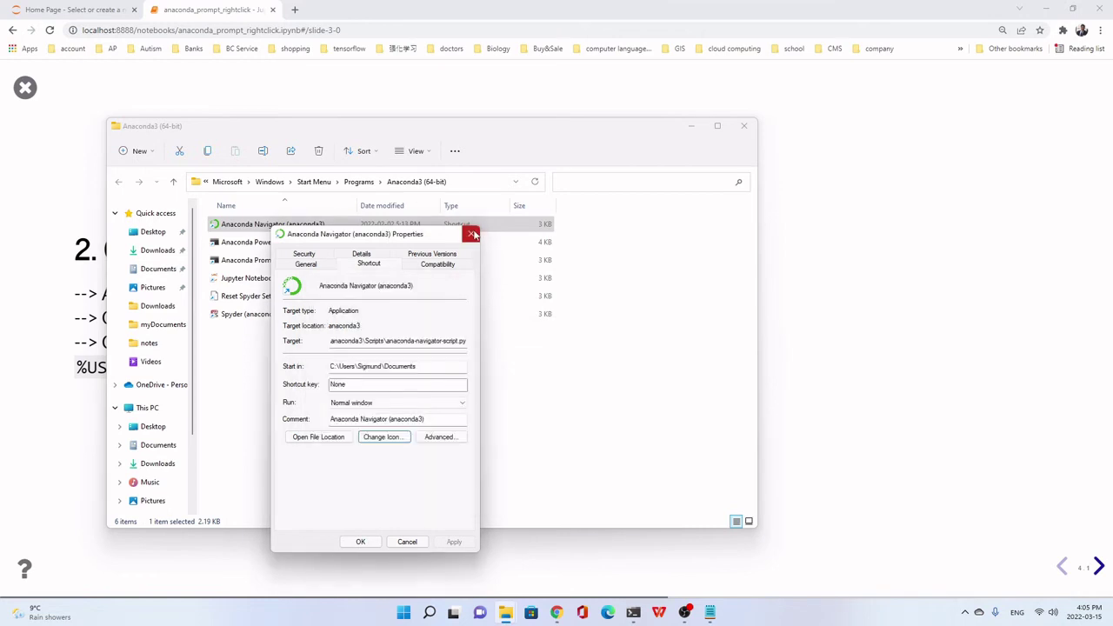
left_click(472, 237)
left_click(1046, 9)
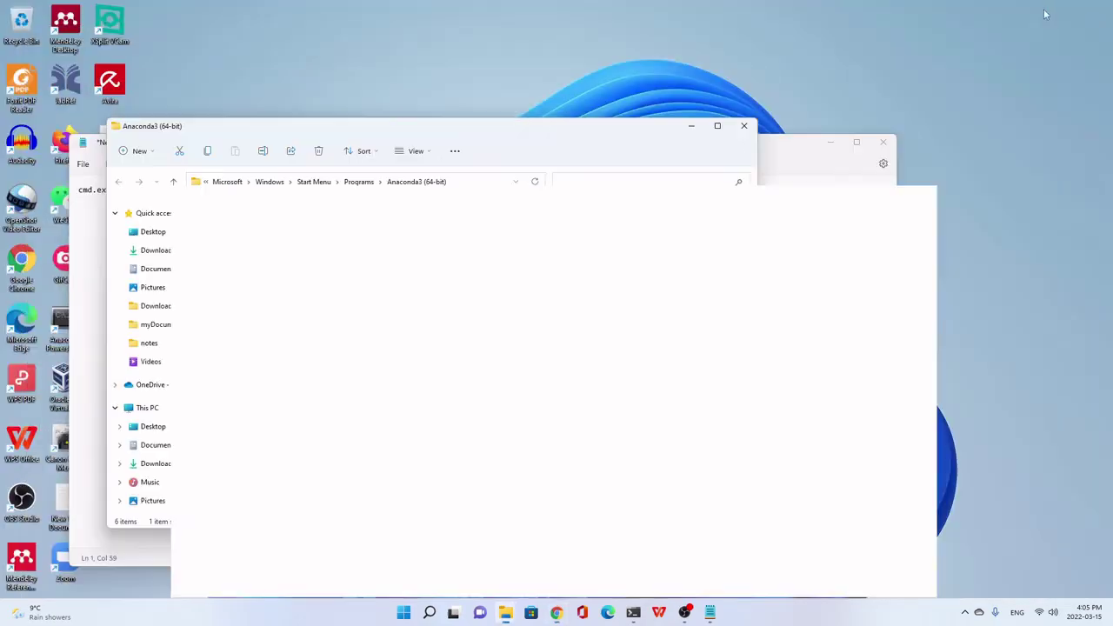
Paste %USERPROFILE%\anaconda3\Menu\anaconda-navigator.ico onto Notepad line 3, below the command
mouse_move(633, 612)
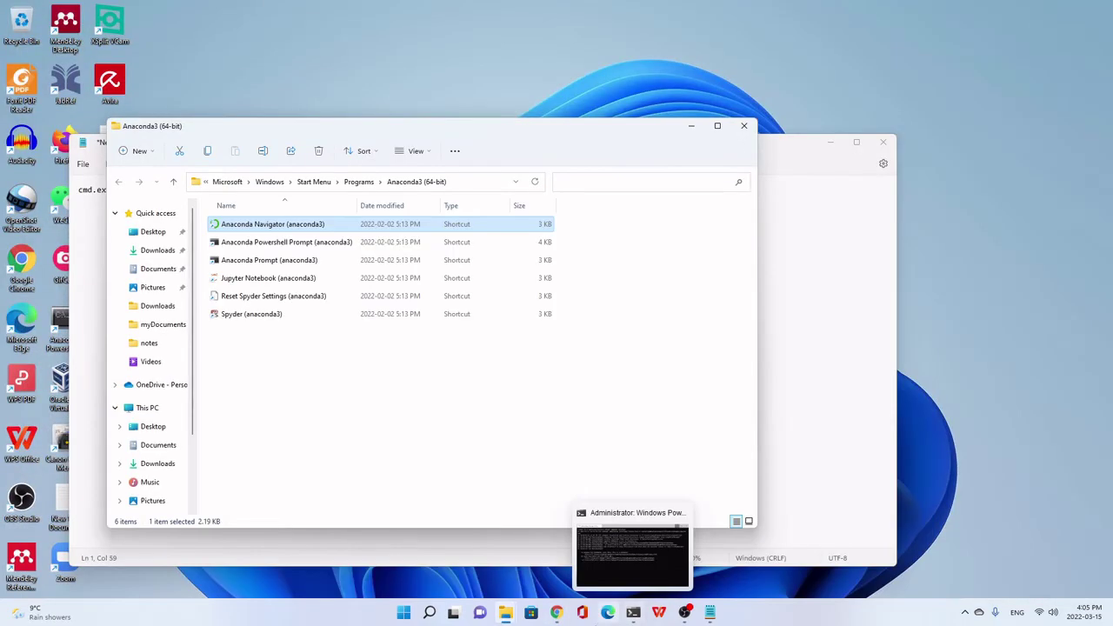
left_click(710, 613)
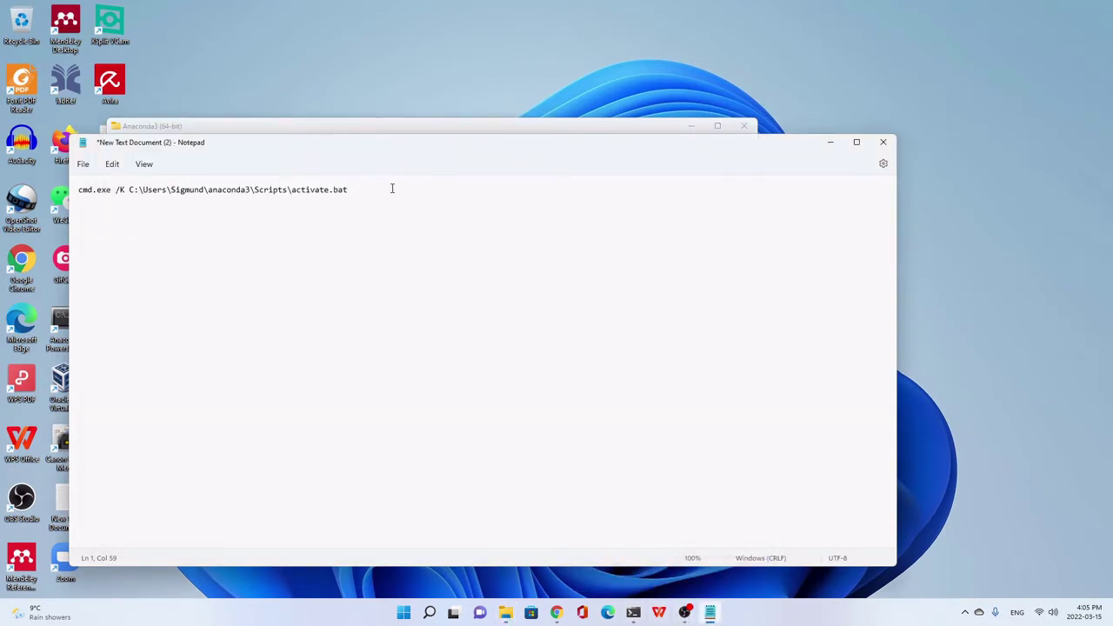
key("Return")
key("Return")
right_click(102, 230)
left_click(141, 314)
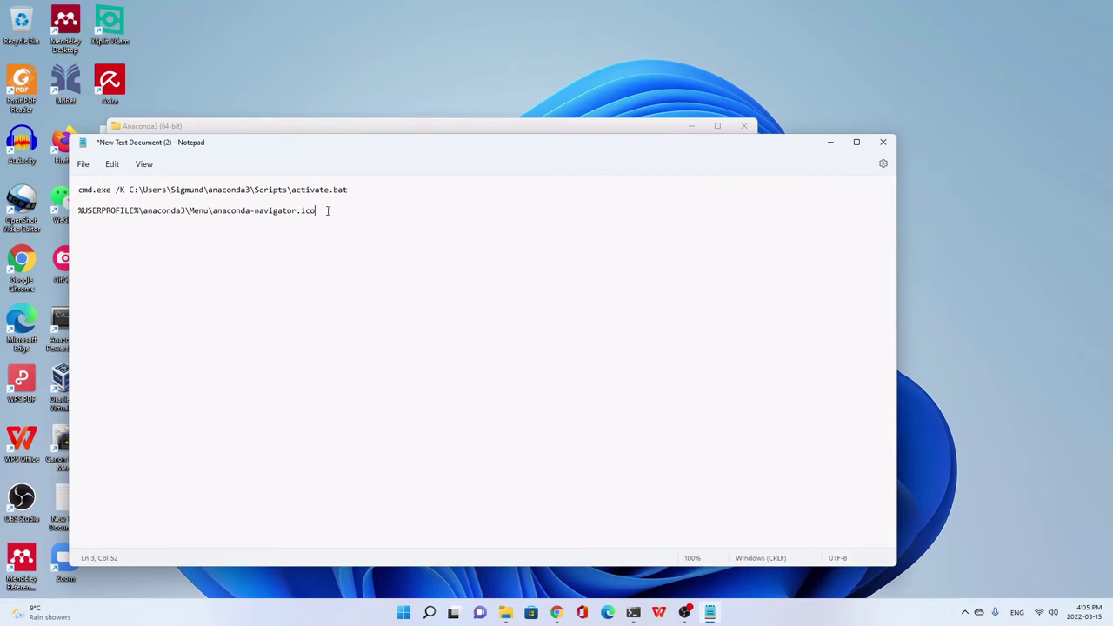
left_click_drag(328, 210, 79, 210)
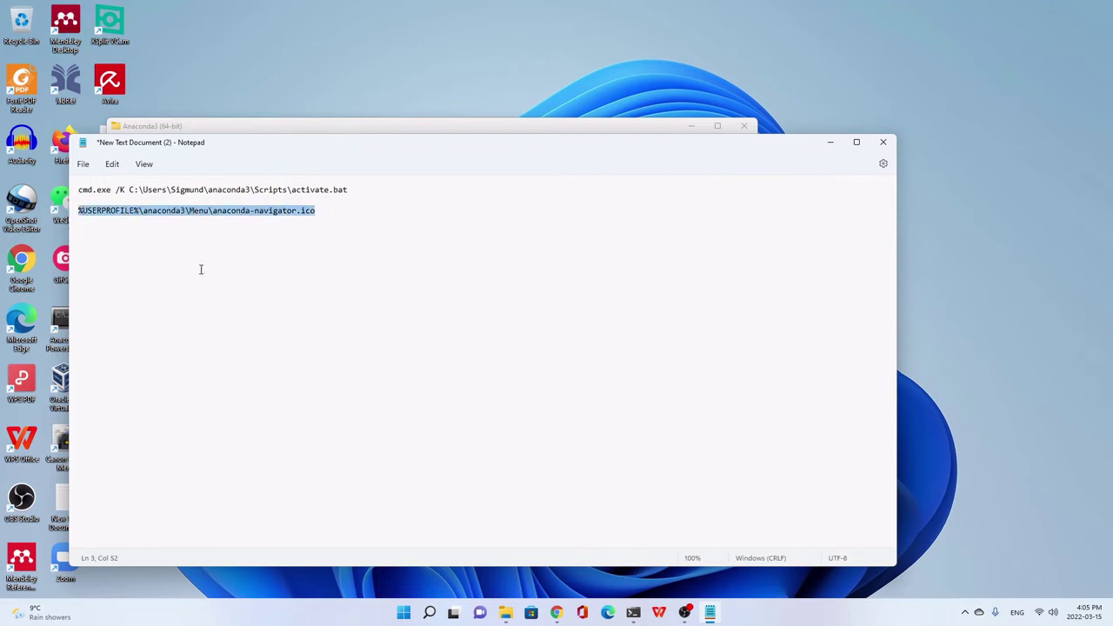
left_click(336, 210)
left_click(560, 615)
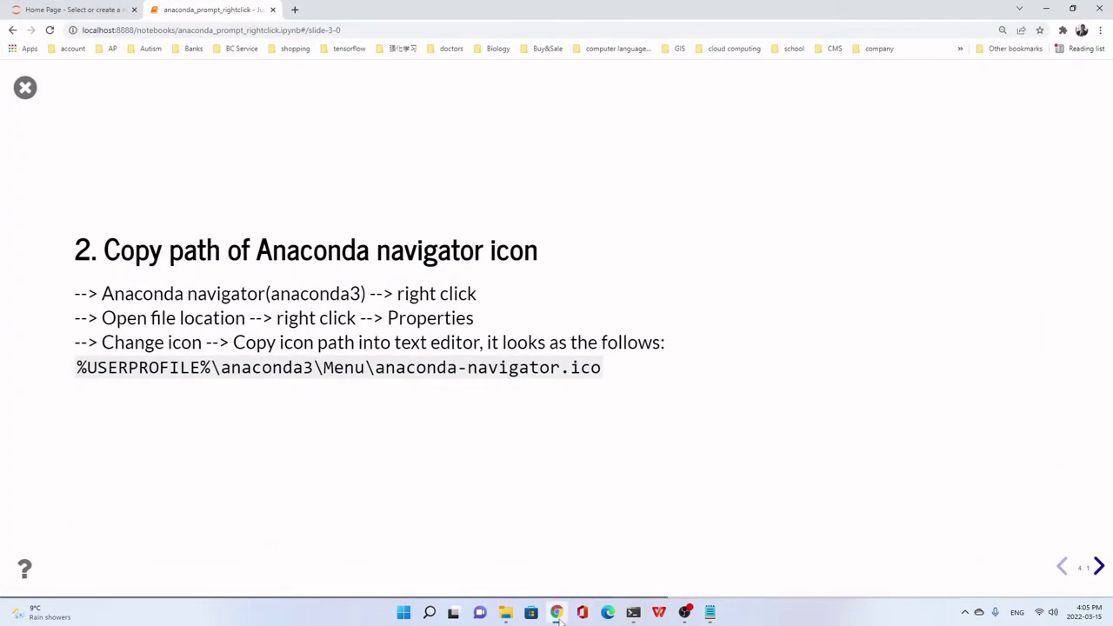
Advance to the '3. Add key values to Registry' slide and launch Registry Editor by searching 're'
left_click(1098, 567)
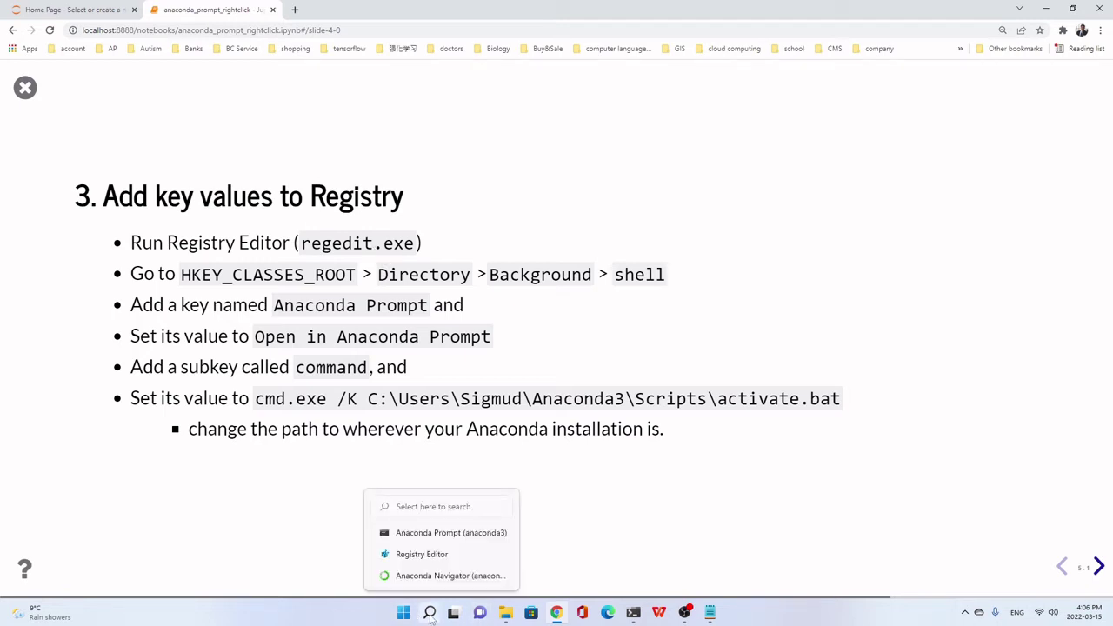
left_click(431, 614)
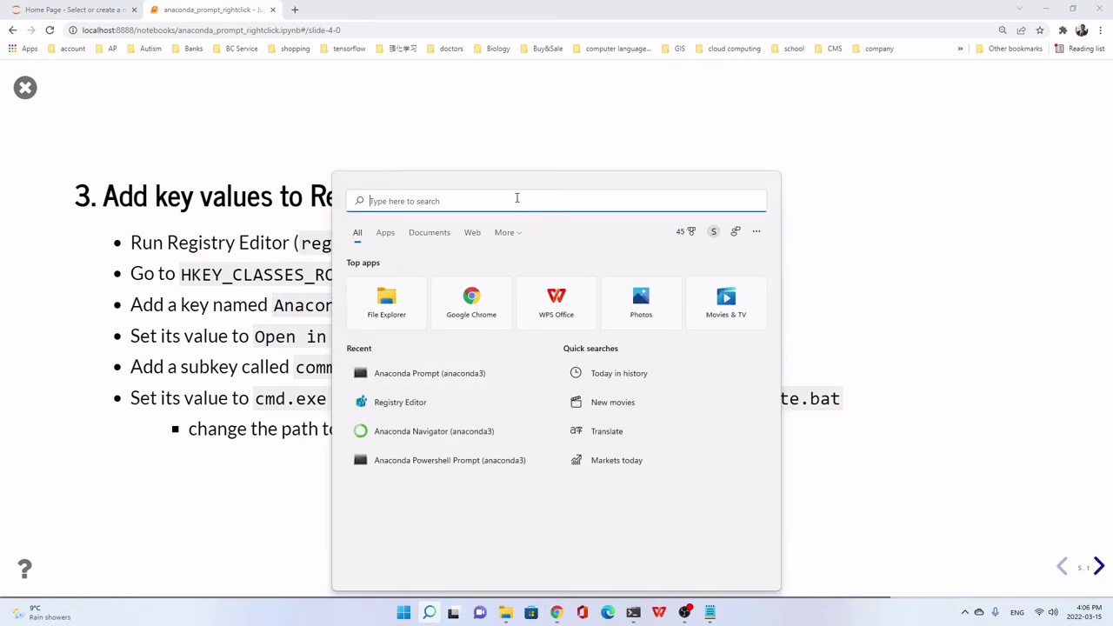
type("re")
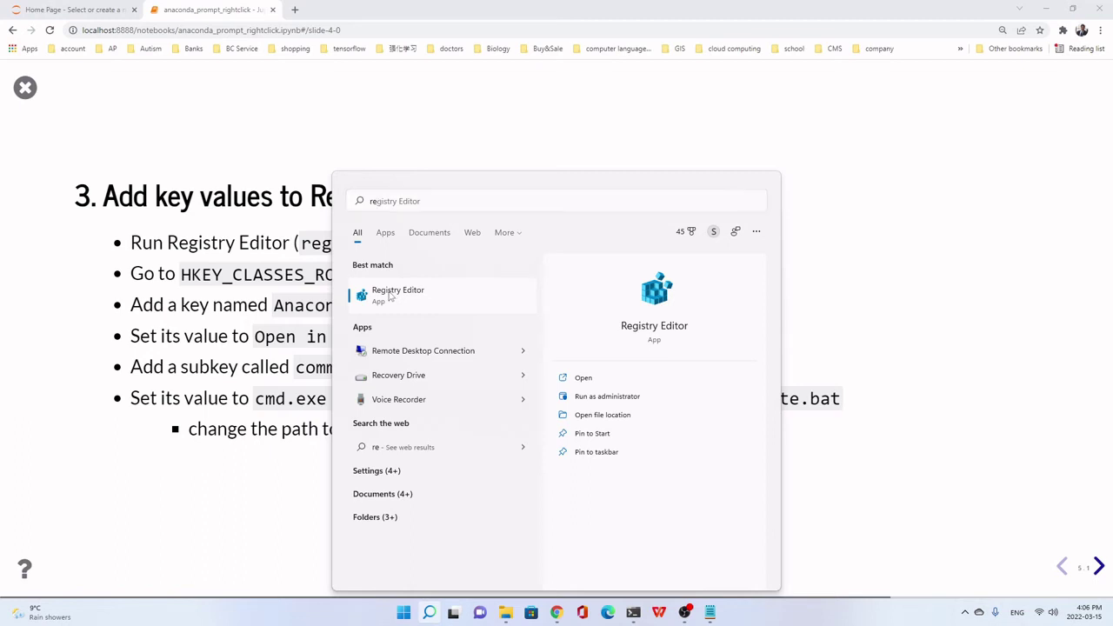
left_click(390, 296)
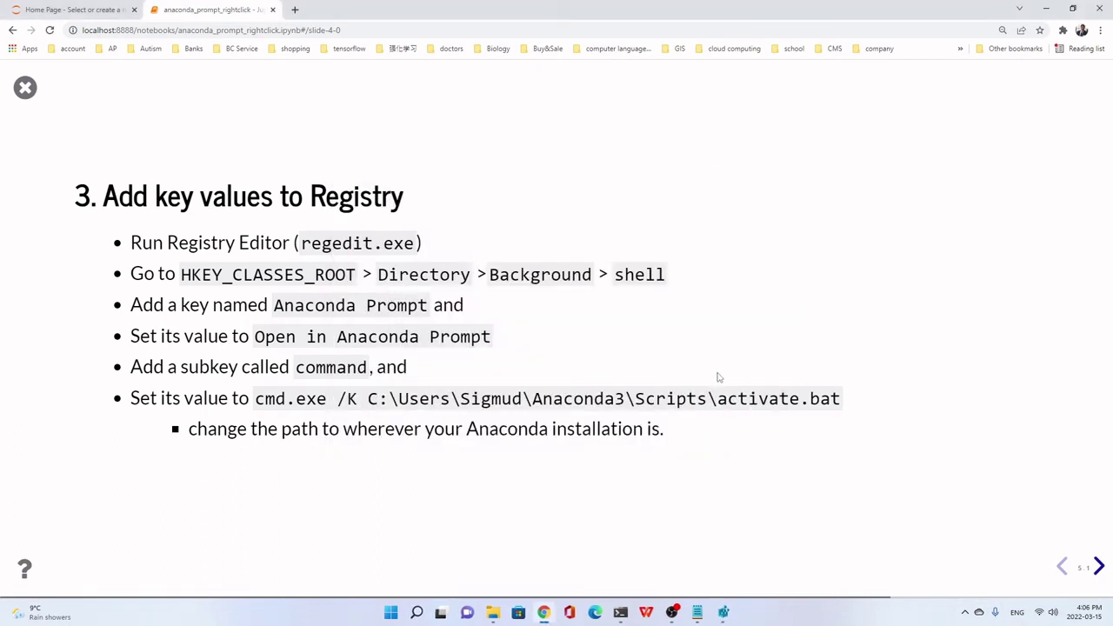
In Registry Editor, expand HKEY_CLASSES_ROOT down to the Directory key
left_click(722, 613)
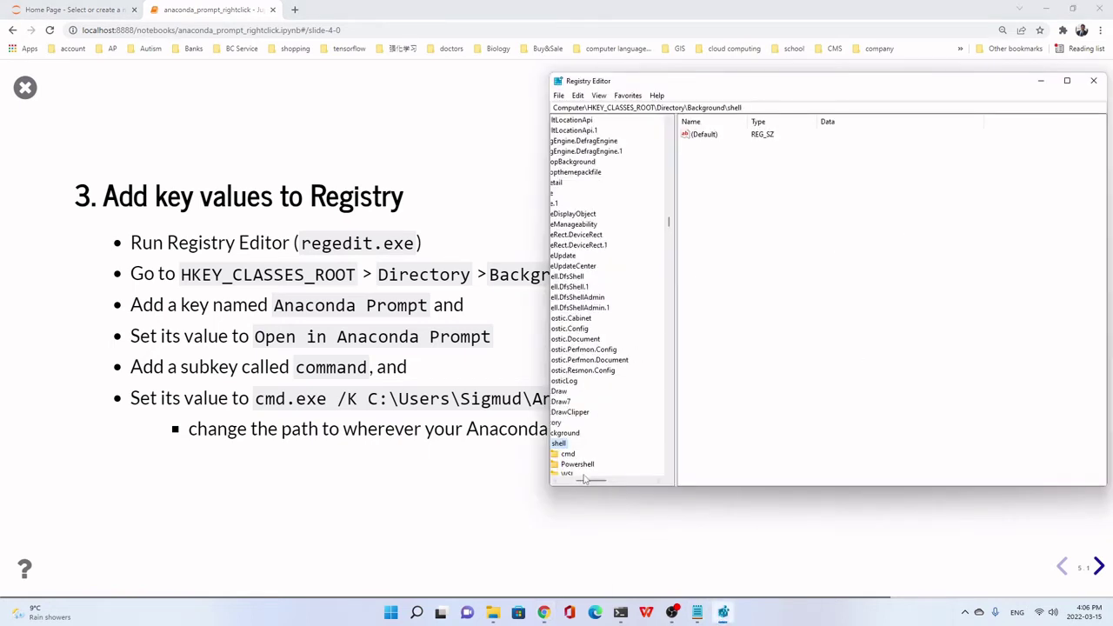
left_click_drag(585, 484, 569, 485)
scroll(661, 231, "up", 5)
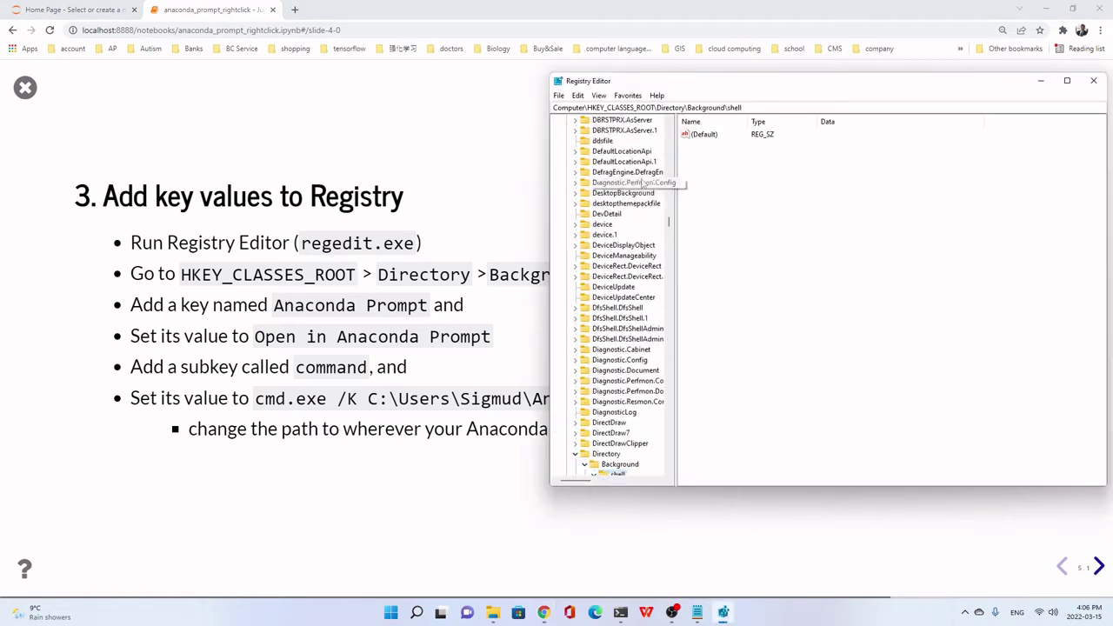
left_click_drag(669, 225, 669, 130)
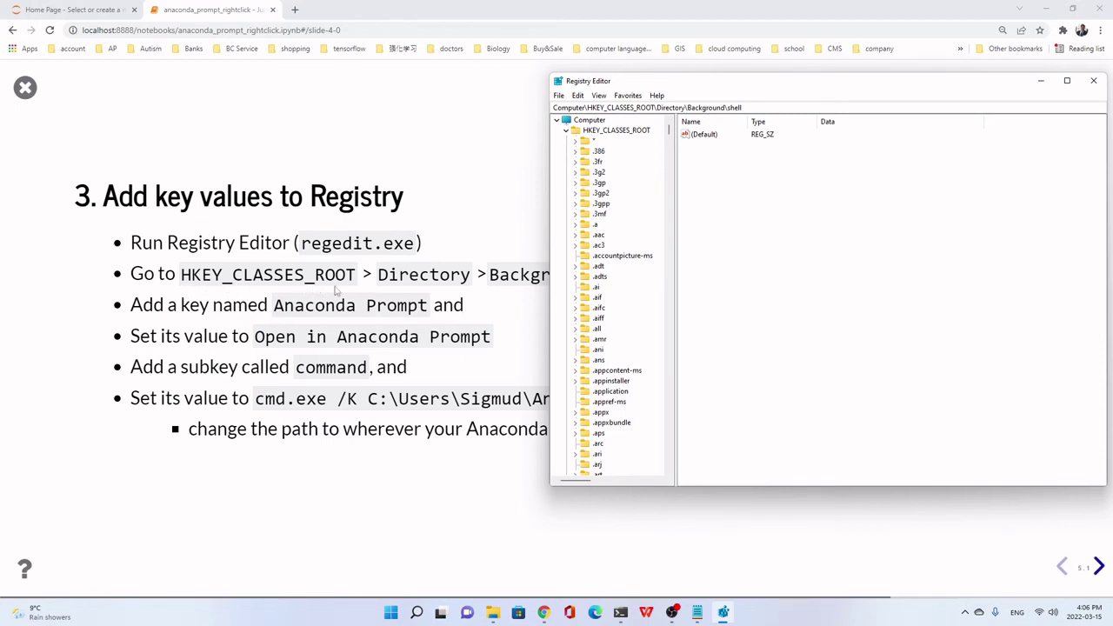
left_click(632, 132)
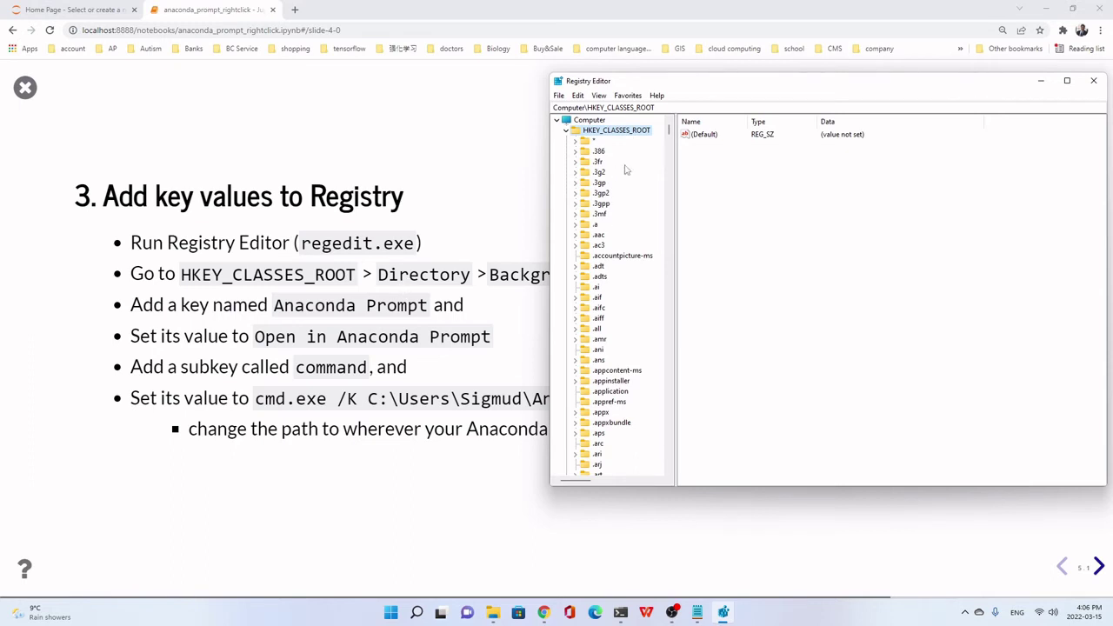
scroll(632, 261, "down", 4)
scroll(639, 291, "down", 6)
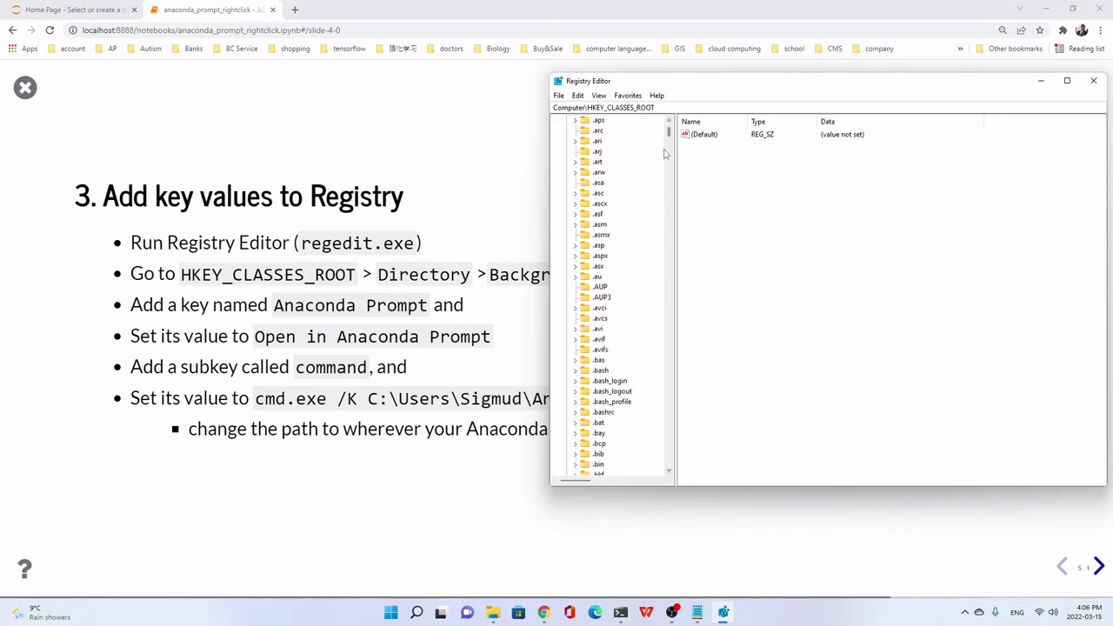
left_click_drag(671, 133, 666, 226)
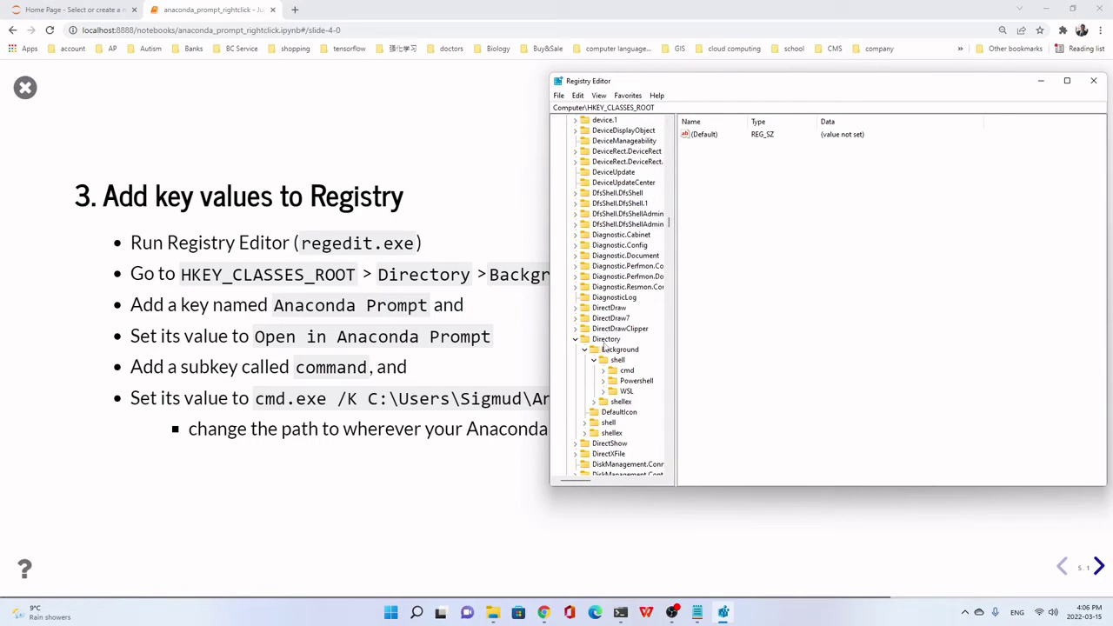
left_click(609, 339)
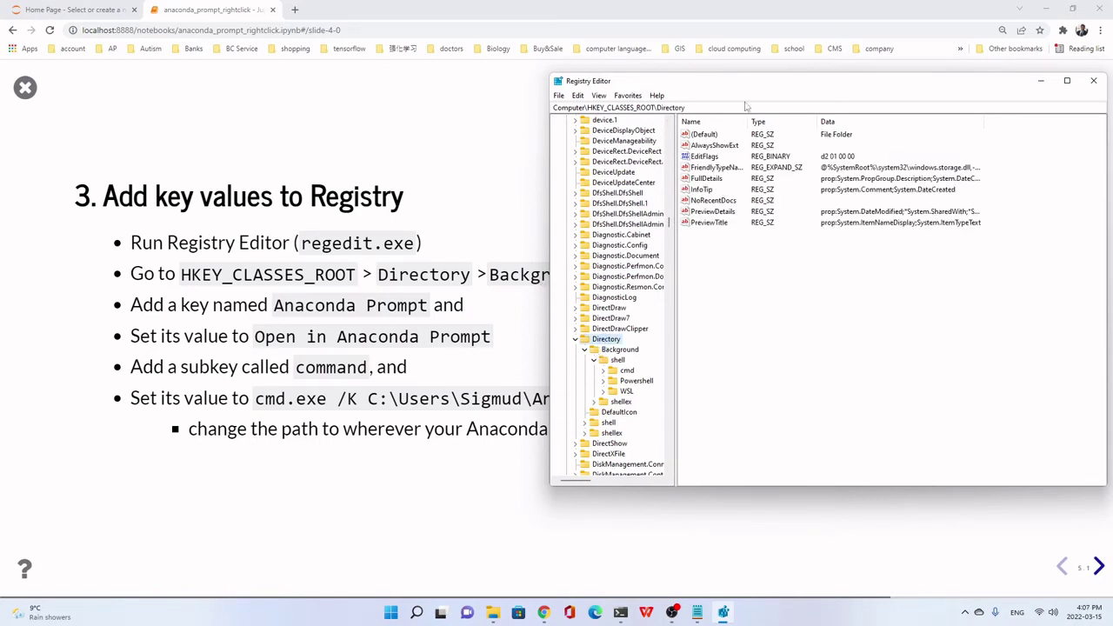
Open Directory\Background\shell, moving the registry window aside to keep the slide visible
left_click_drag(742, 81, 858, 66)
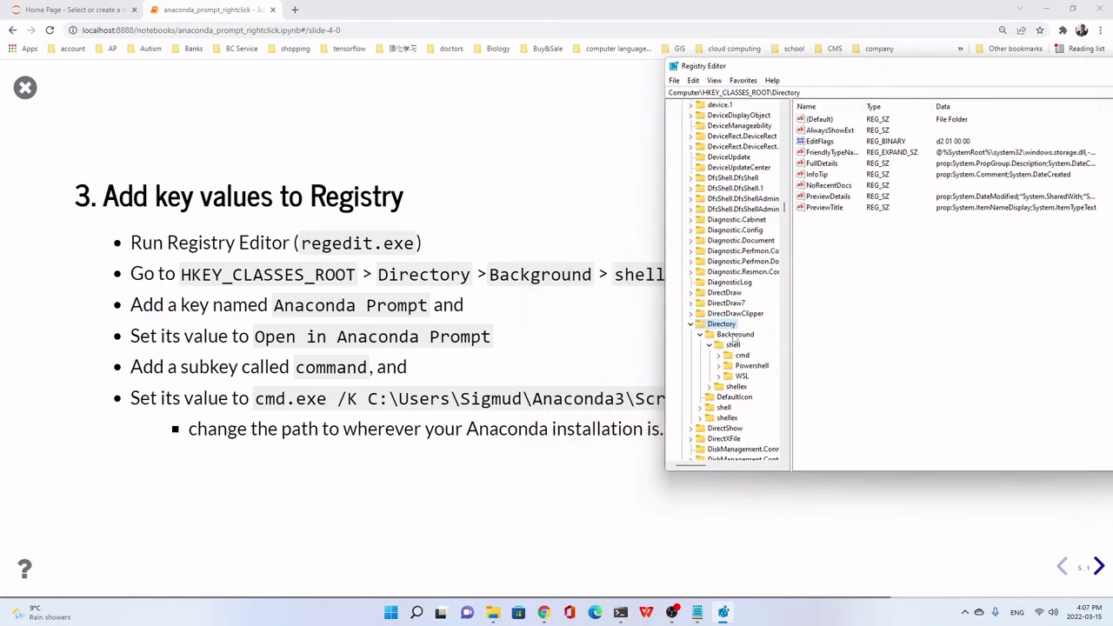
left_click(735, 335)
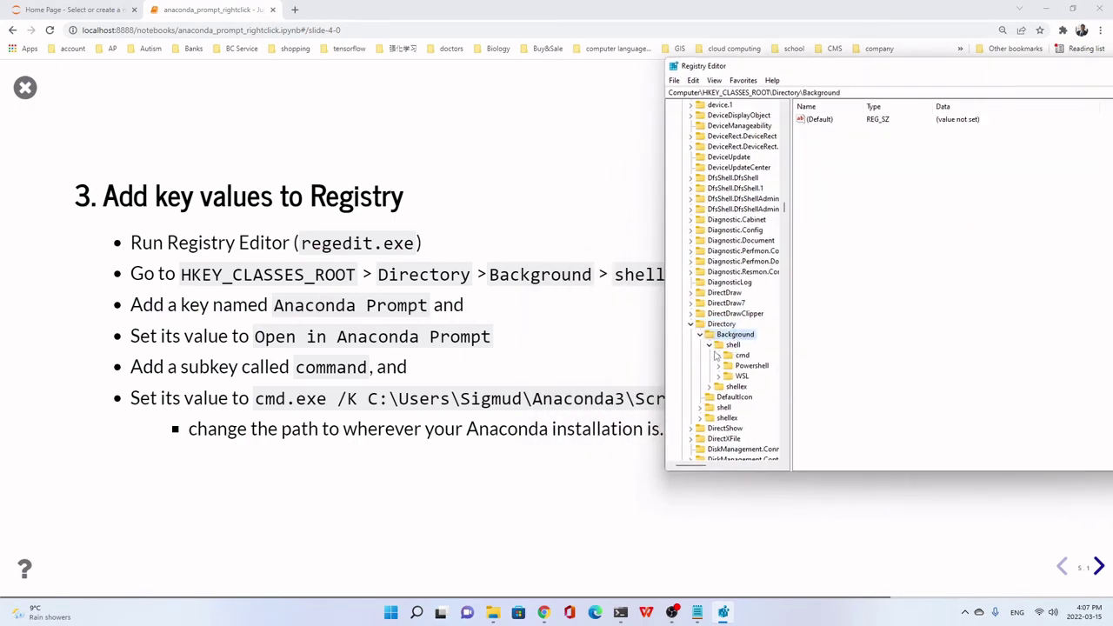
left_click(733, 345)
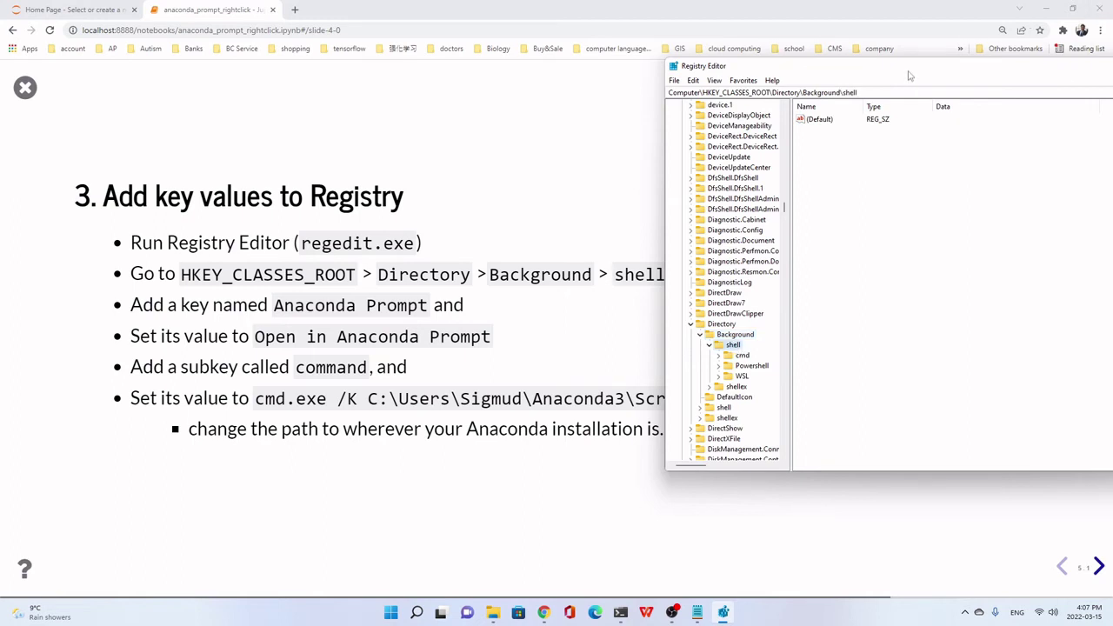
left_click_drag(910, 74, 785, 45)
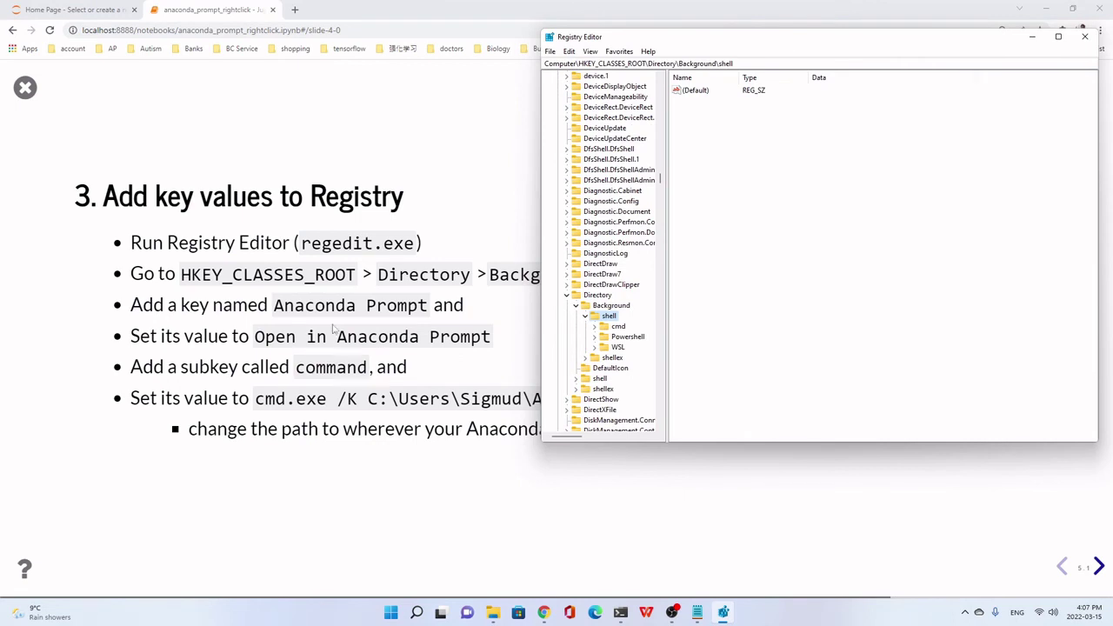
Create a new key named 'Anaconda Prompt' under shell and select its (Default) value
right_click(609, 317)
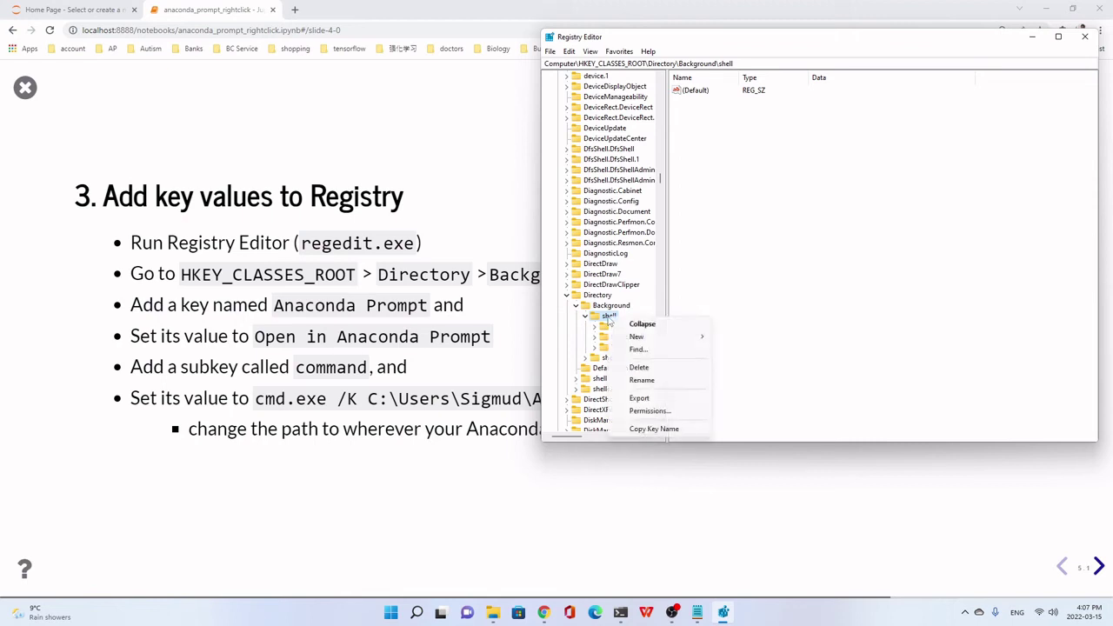
mouse_move(637, 337)
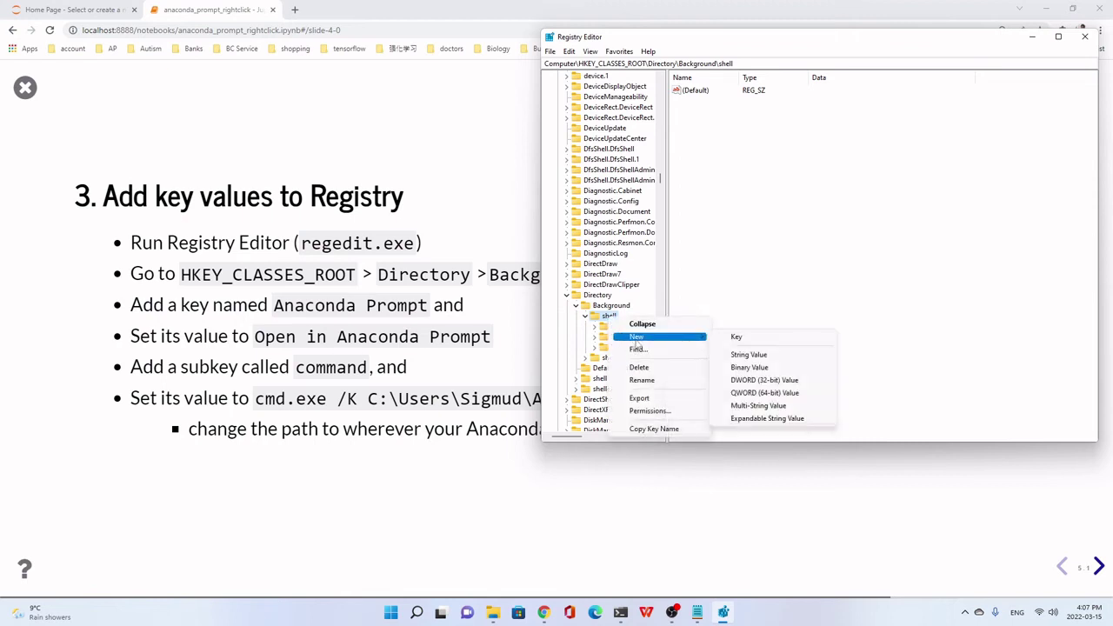
left_click(737, 338)
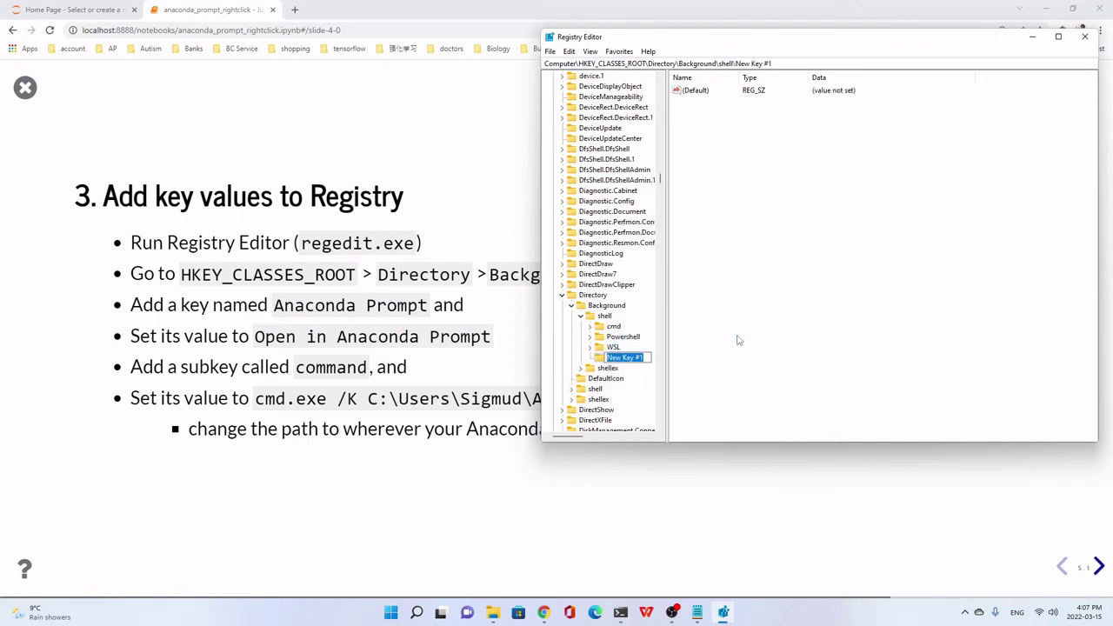
type("A")
type("naconda")
type(" Prompt")
key("Return")
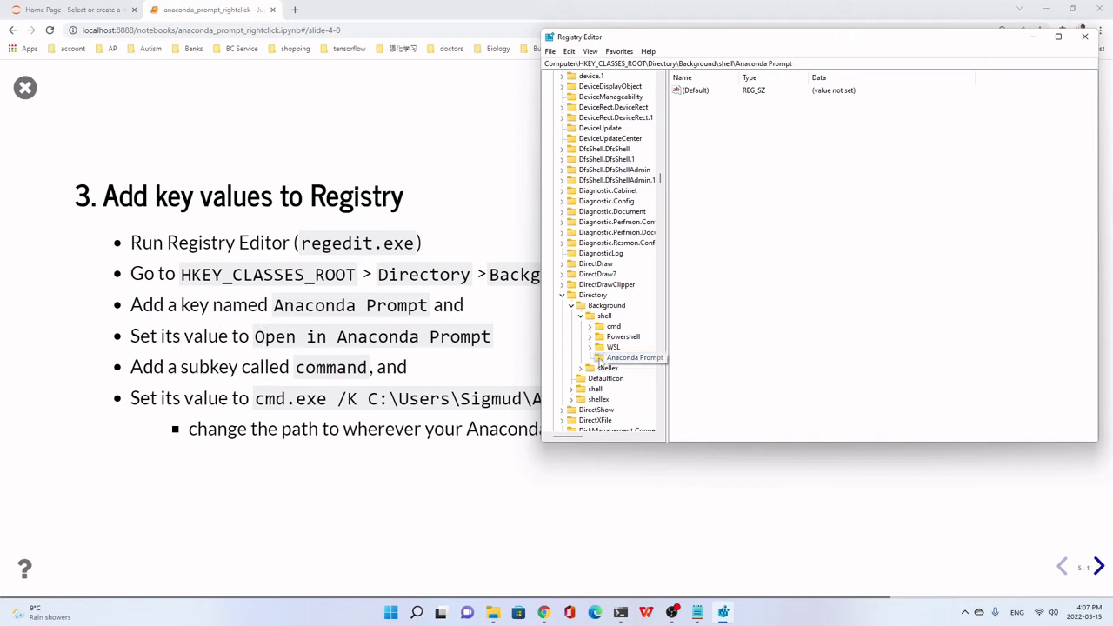
left_click(695, 91)
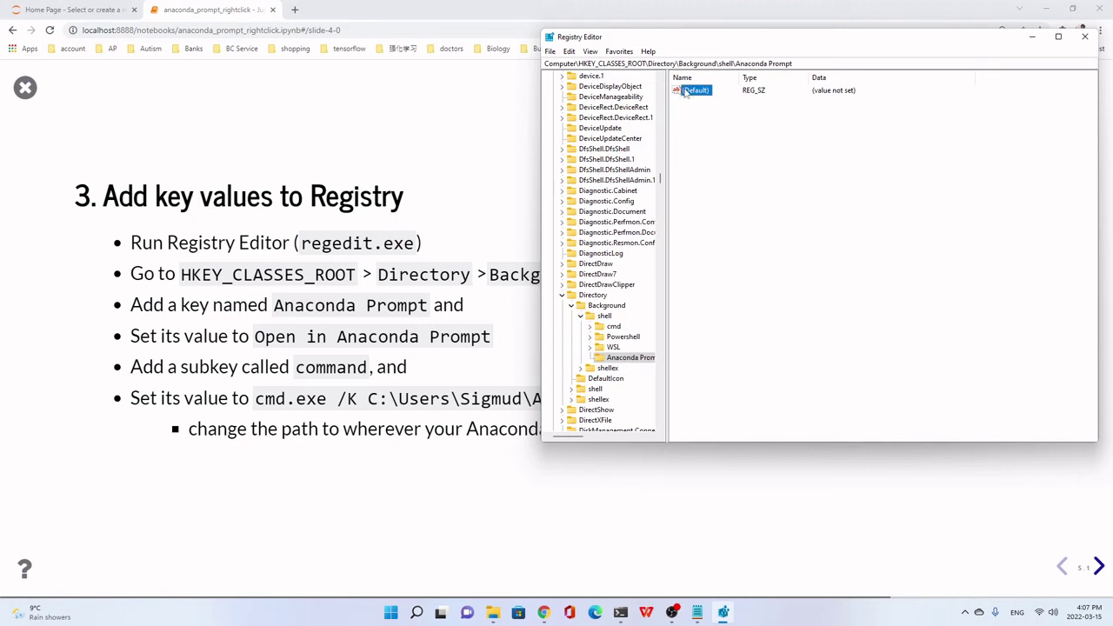
Copy 'Open in Anaconda Prompt' from the slide and save it as the key's (Default) value data
double_click(686, 93)
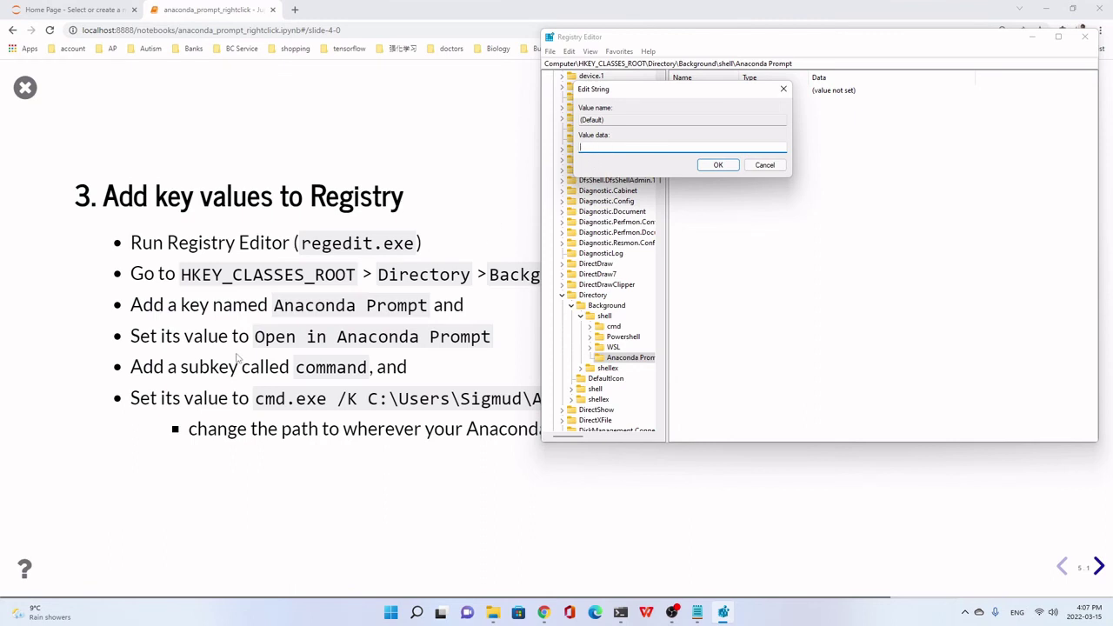
left_click(258, 337)
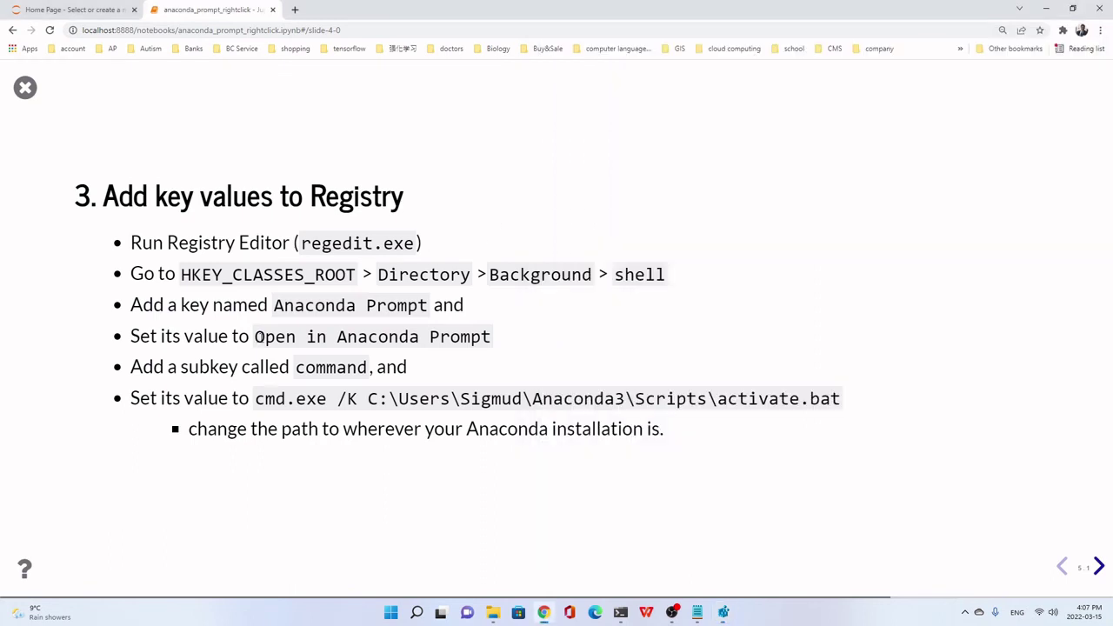
left_click_drag(255, 338, 503, 345)
right_click(435, 341)
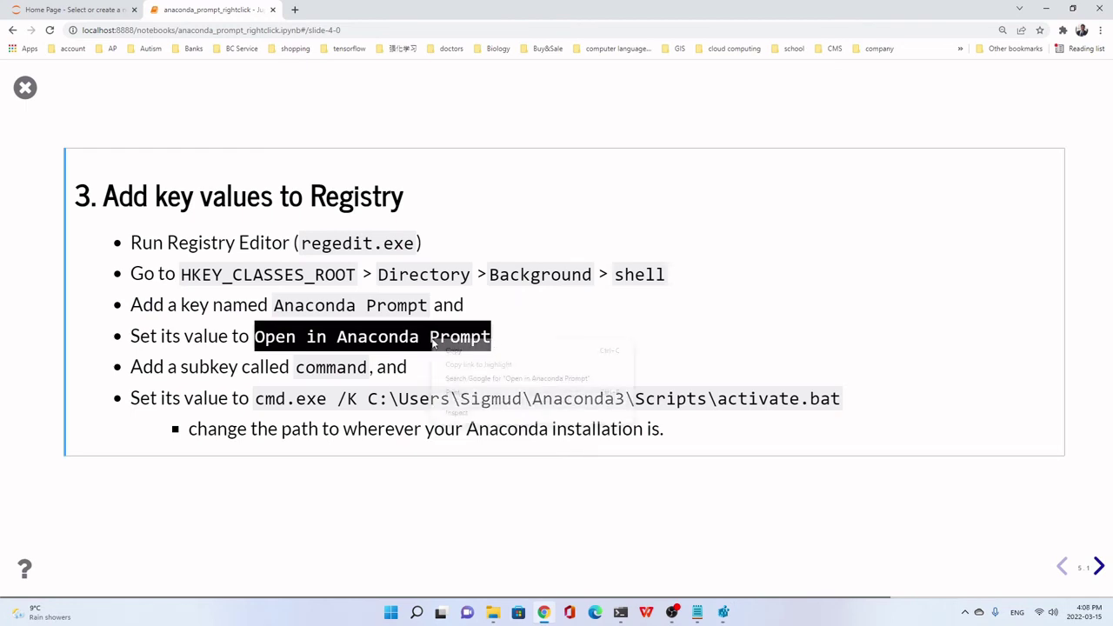
left_click(448, 350)
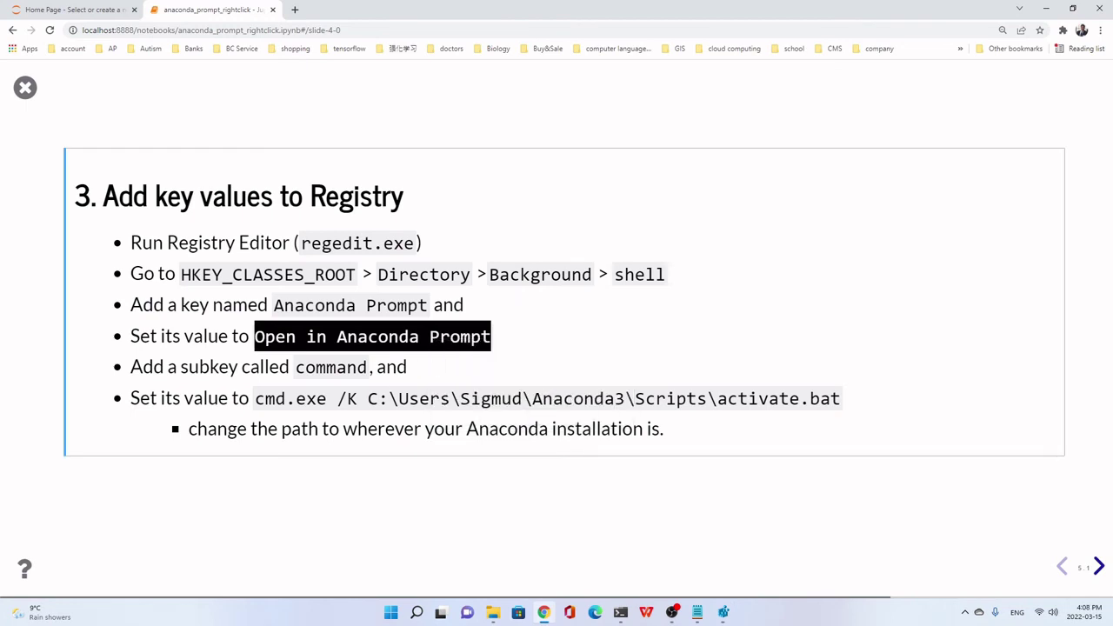
left_click(724, 612)
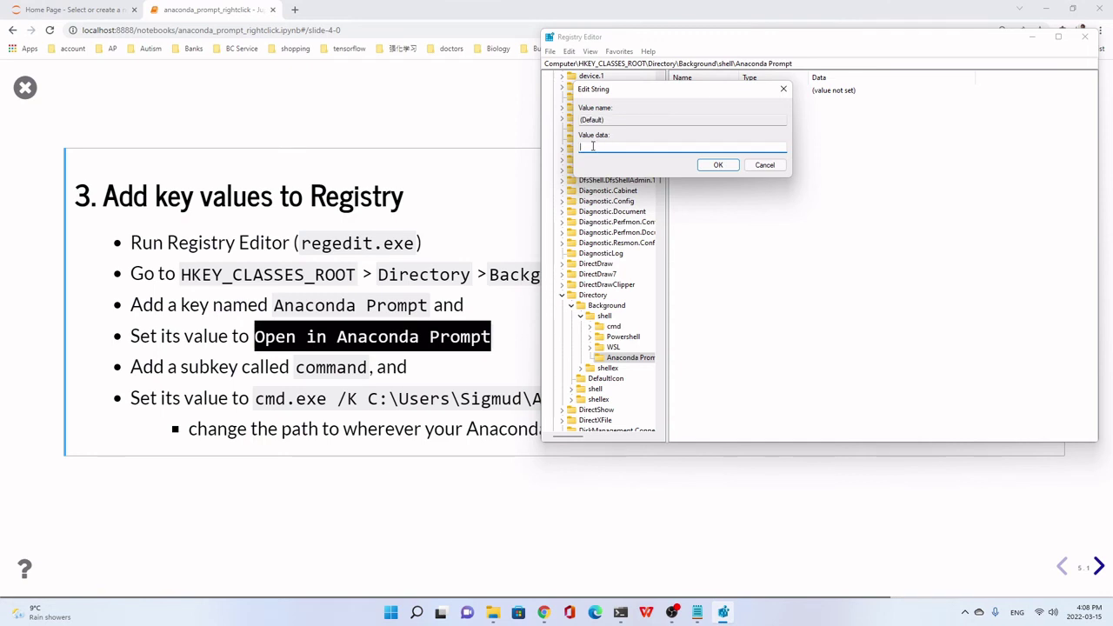
right_click(592, 146)
left_click(642, 200)
left_click(725, 167)
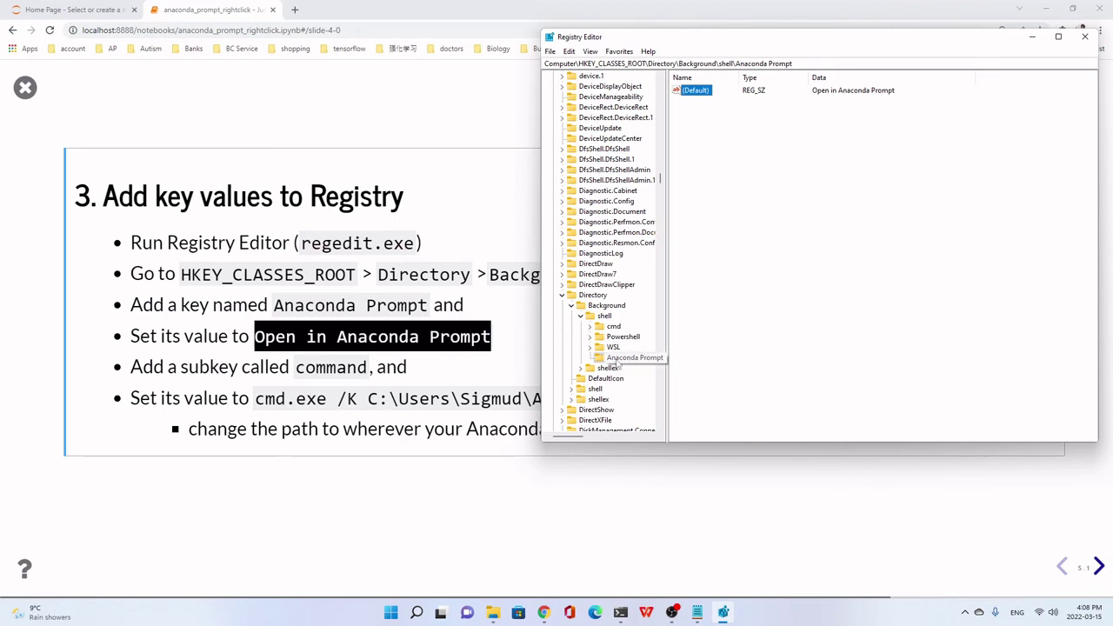
left_click(618, 362)
Add a subkey named 'Command' under the Anaconda Prompt key
right_click(601, 360)
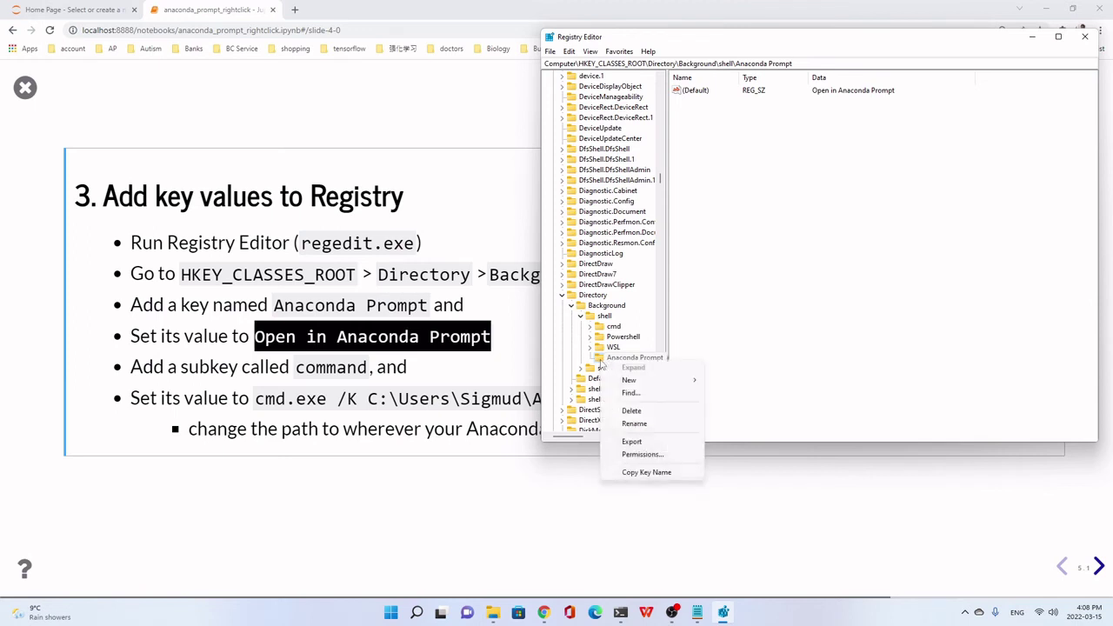
mouse_move(629, 384)
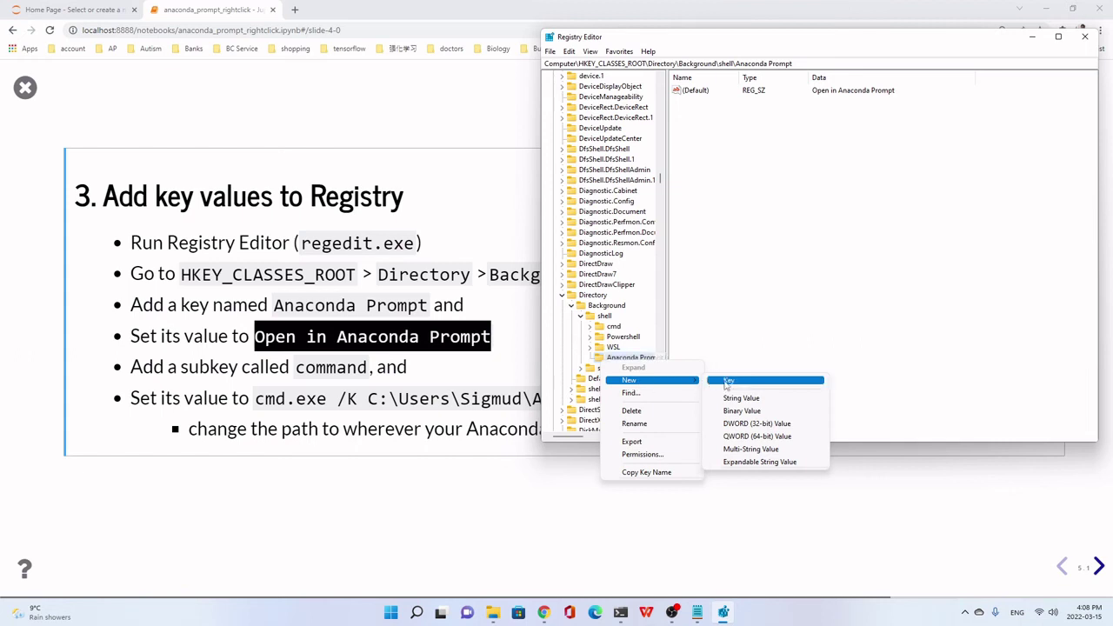
left_click(760, 383)
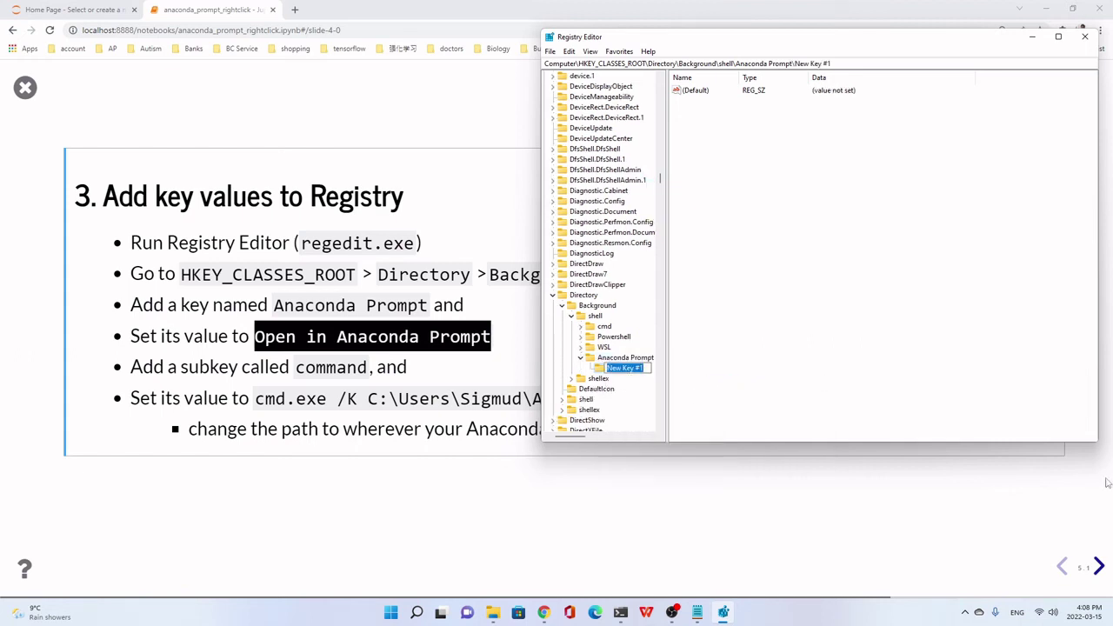
type("Command")
key("Return")
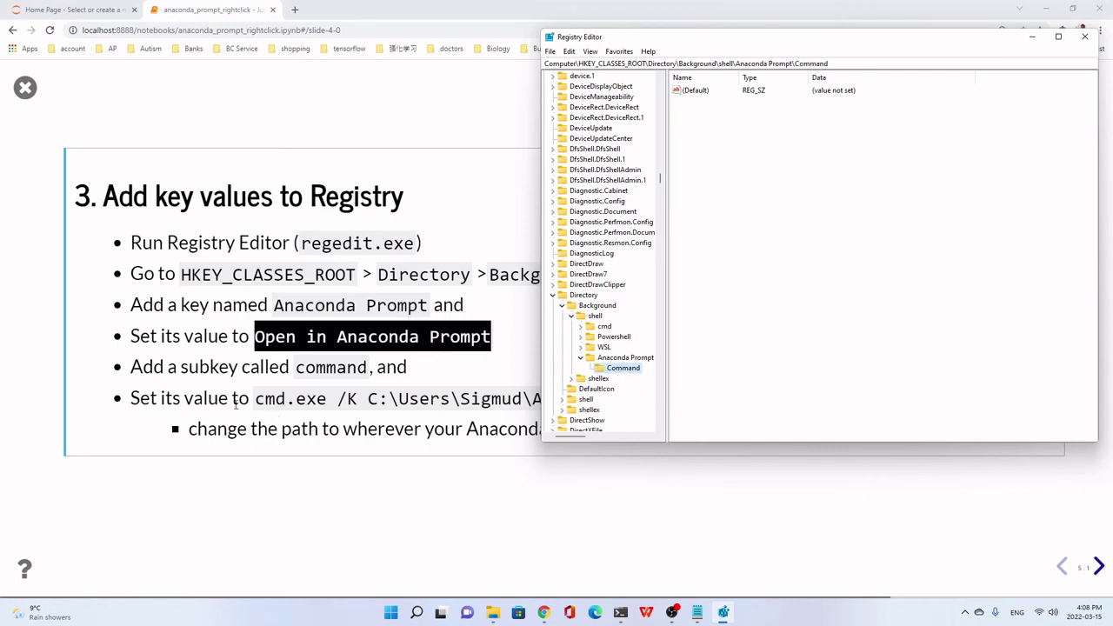
Copy the cmd.exe activate.bat command from the slide and check it against the Notepad notes
left_click(170, 405)
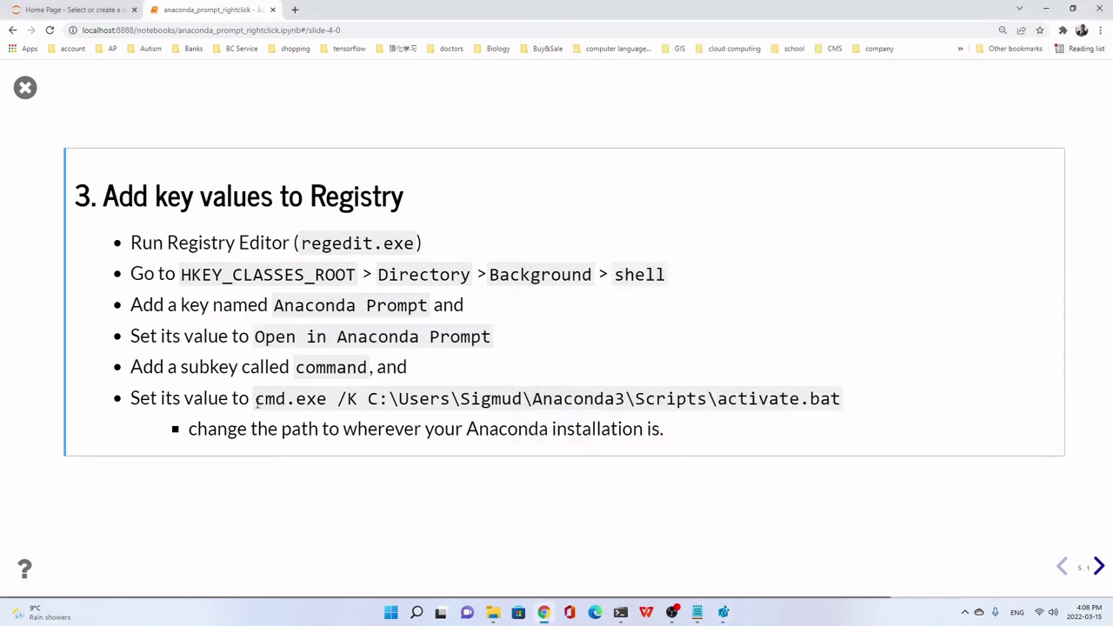
left_click_drag(257, 401, 718, 400)
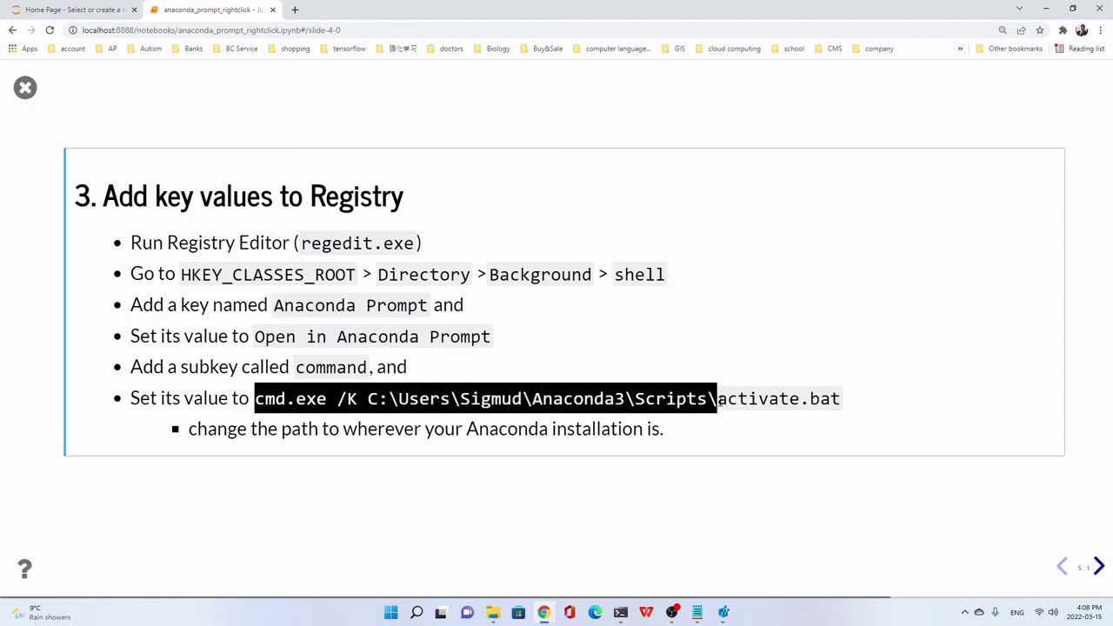
left_click_drag(718, 400, 842, 401)
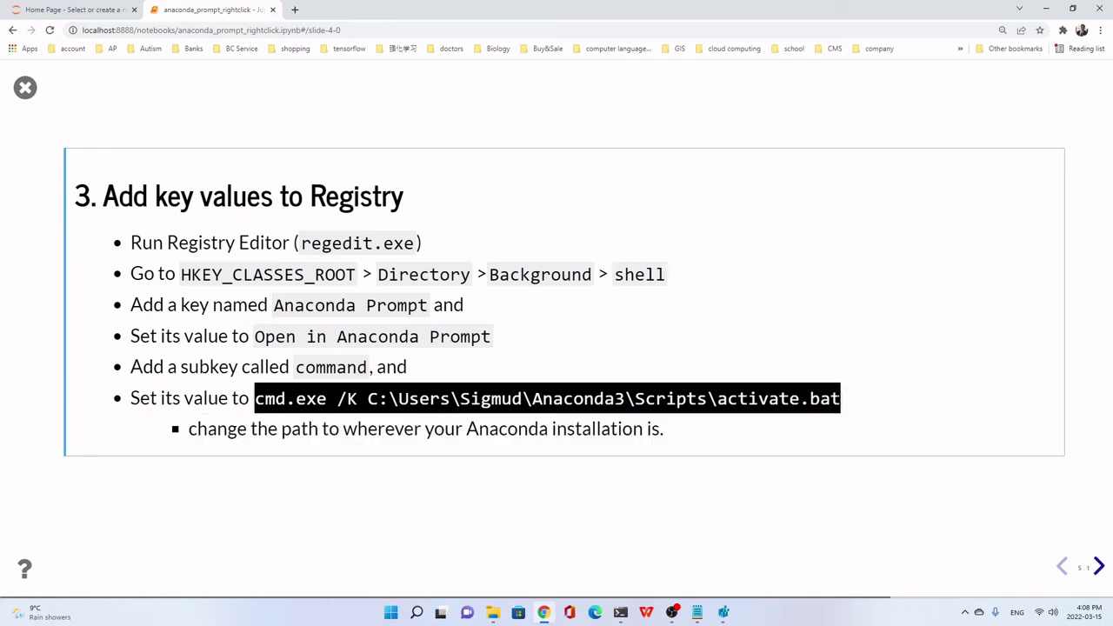
right_click(785, 400)
left_click(797, 412)
left_click(699, 617)
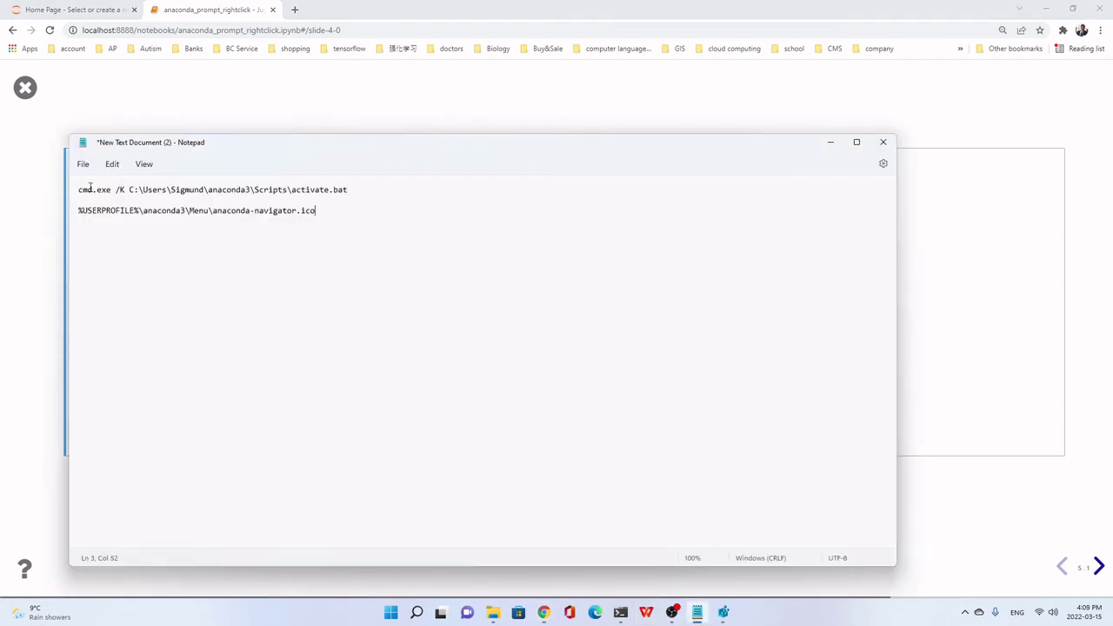
left_click(946, 329)
left_click(766, 389)
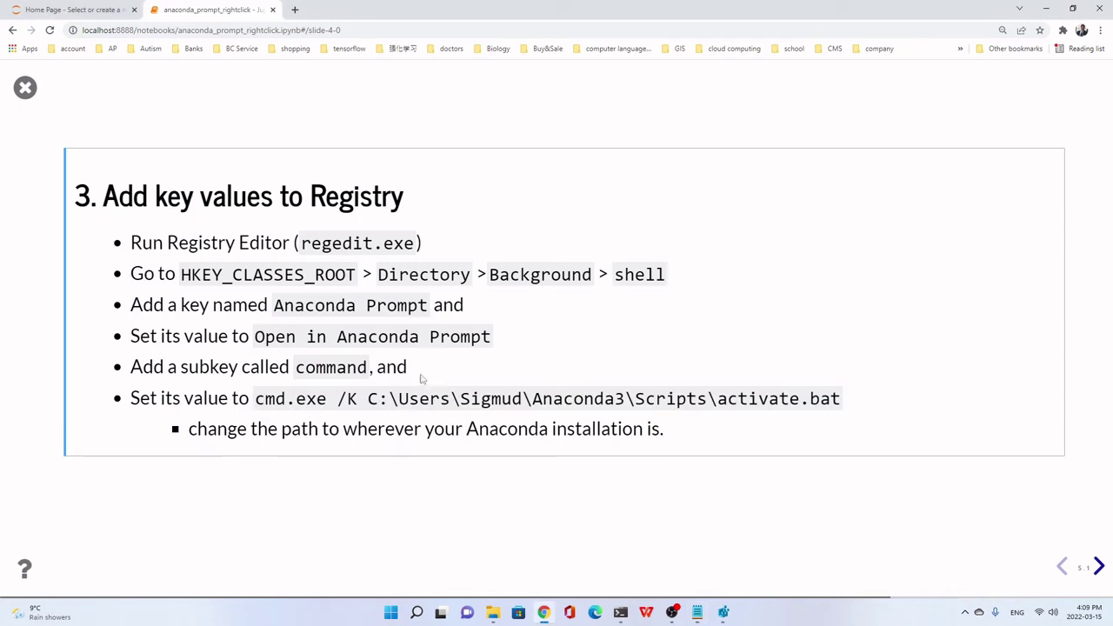
left_click(723, 614)
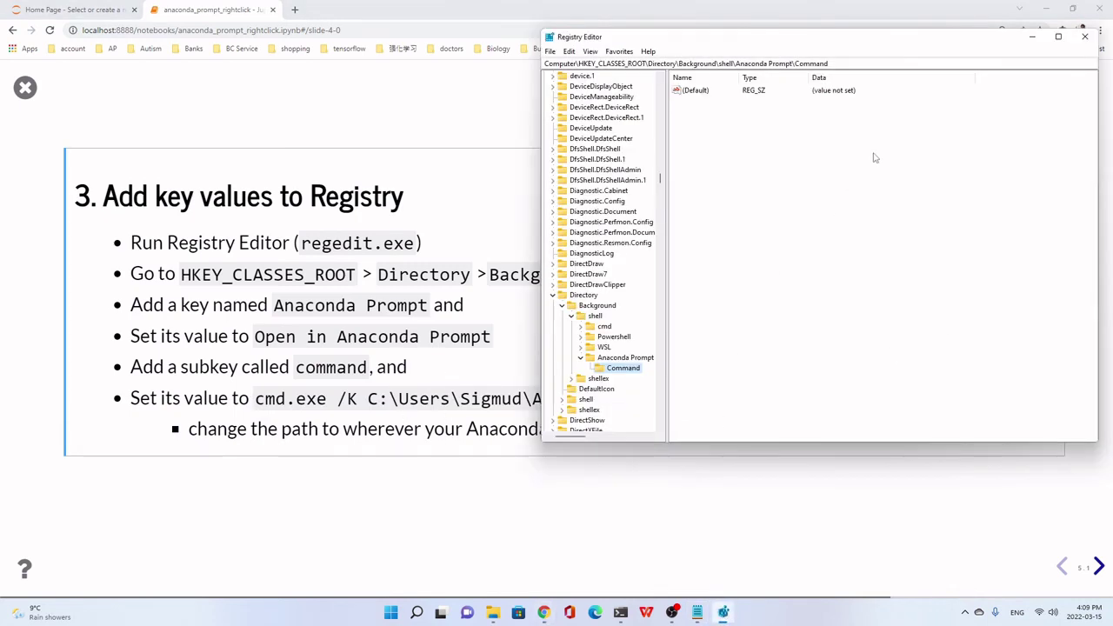
Paste the cmd.exe /K activate.bat command as the Command key's (Default) value data
left_click(691, 90)
double_click(691, 91)
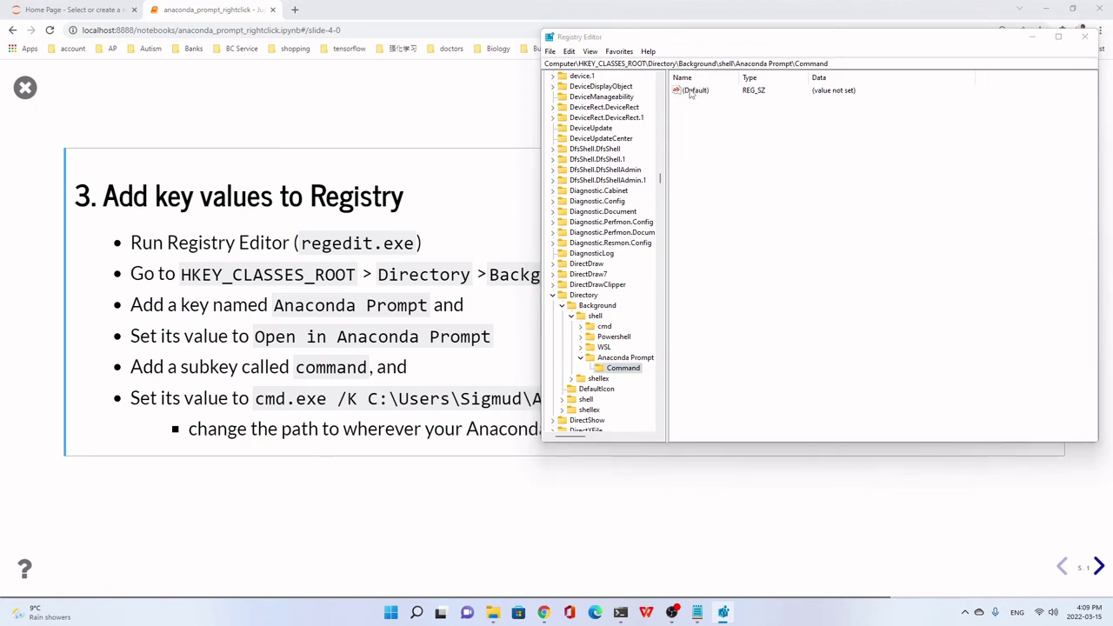
right_click(628, 148)
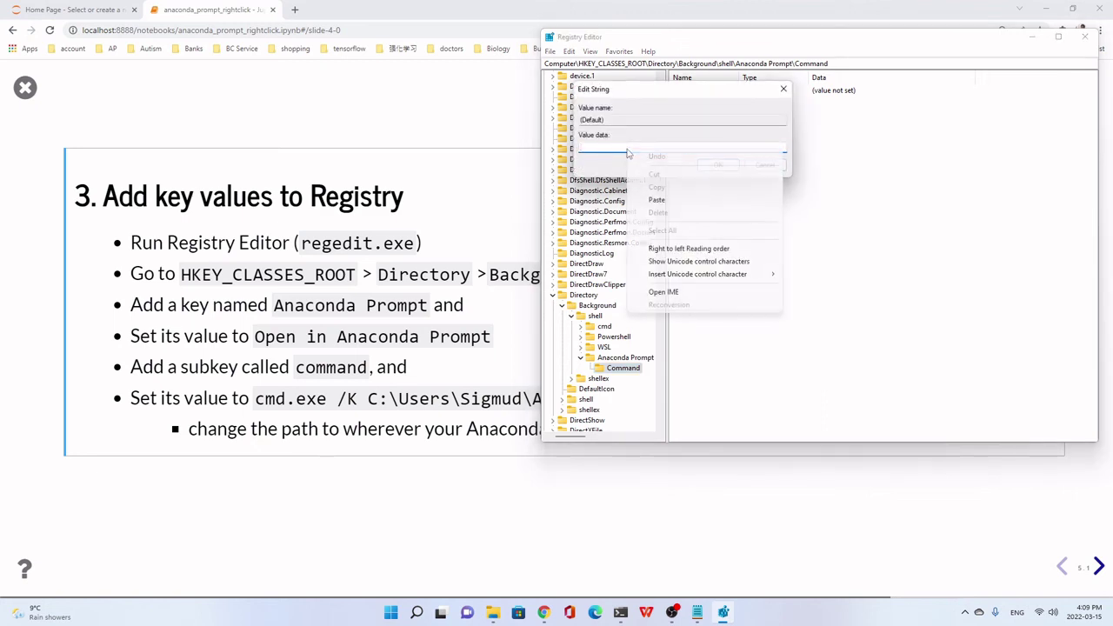
left_click(657, 201)
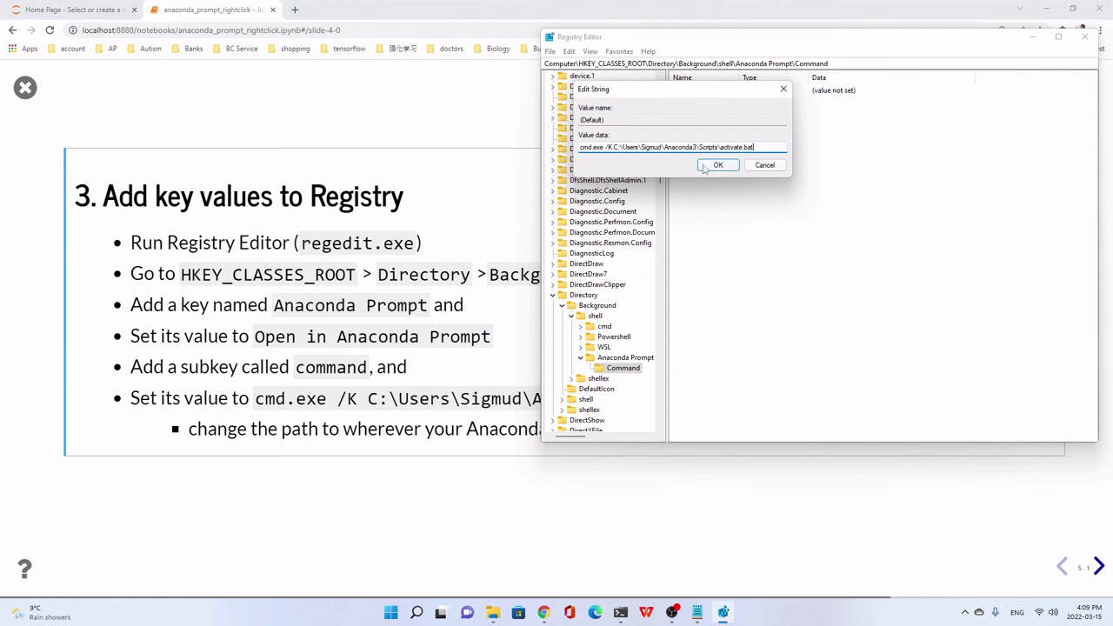
left_click(719, 165)
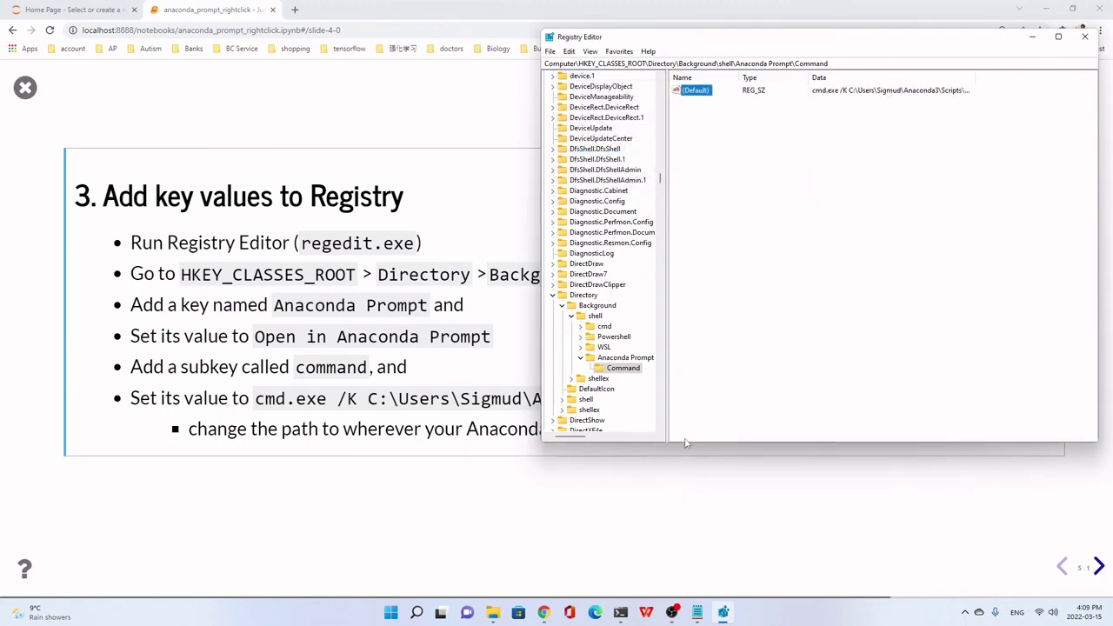
left_click(1032, 11)
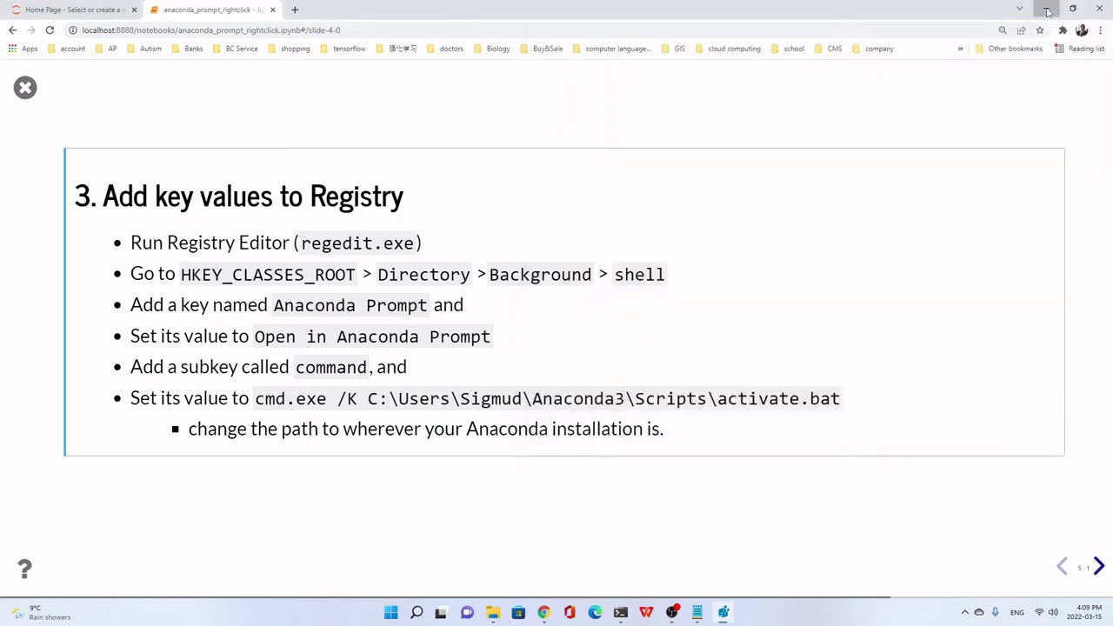
Reveal the desktop and confirm its full right-click menu lists 'Open in Anaconda Prompt'
left_click(1047, 9)
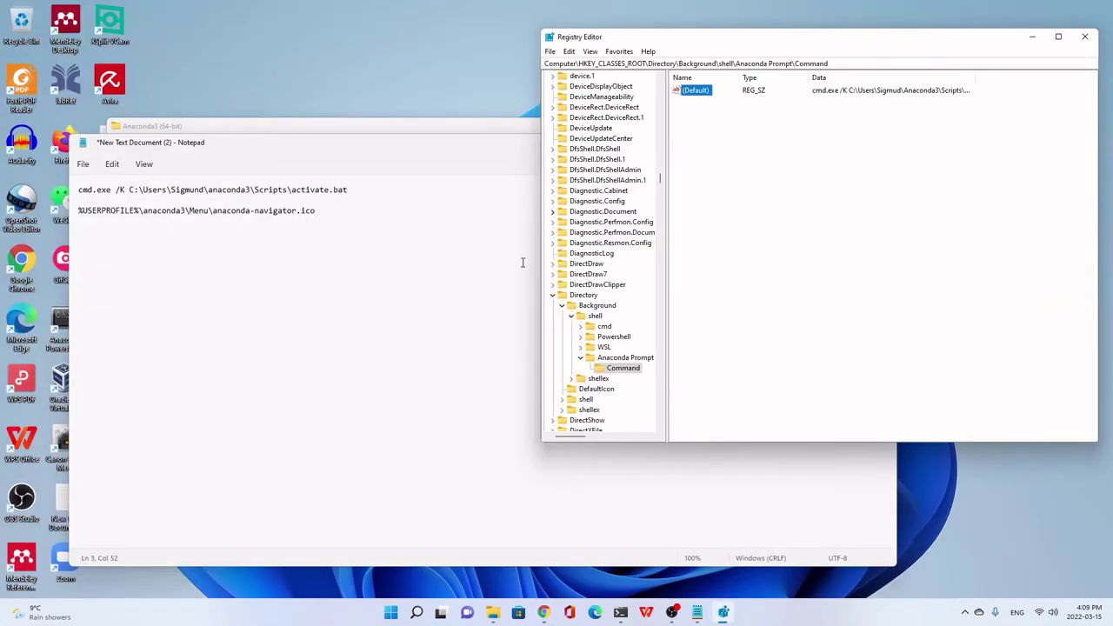
right_click(300, 33)
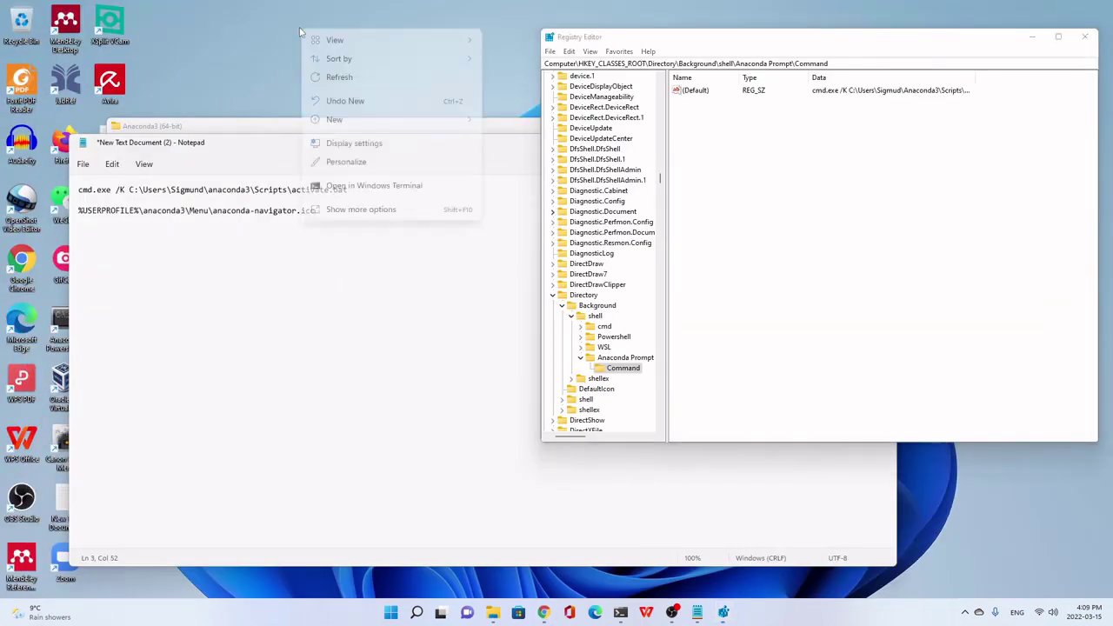
left_click(318, 210)
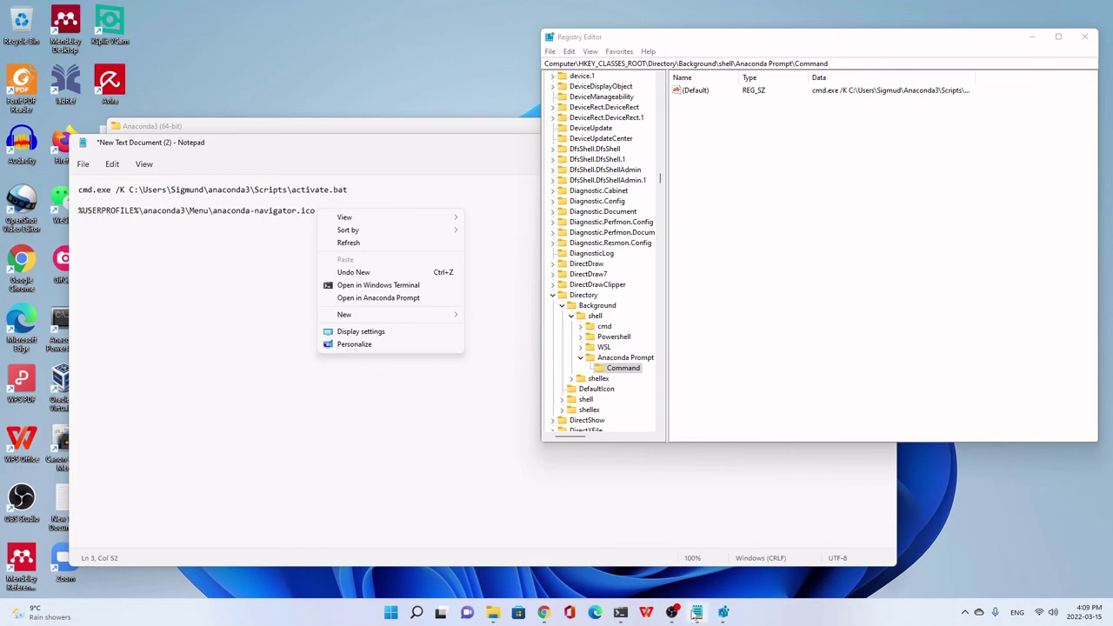
left_click(722, 613)
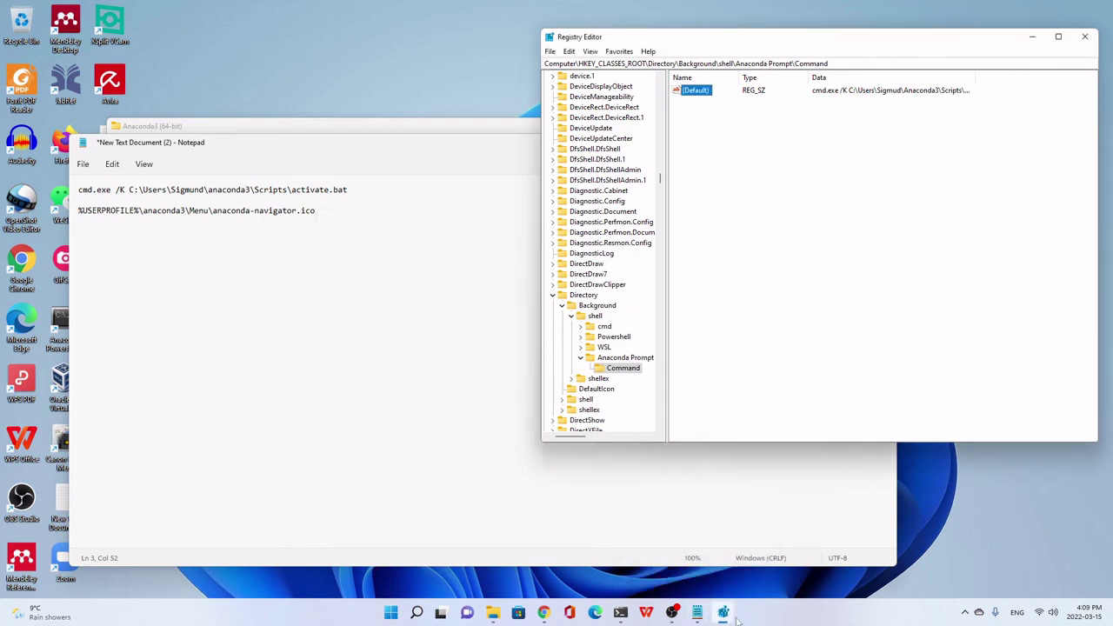
Add a new string value named 'Icon' under the Anaconda Prompt key
left_click(725, 614)
left_click(725, 613)
left_click(625, 359)
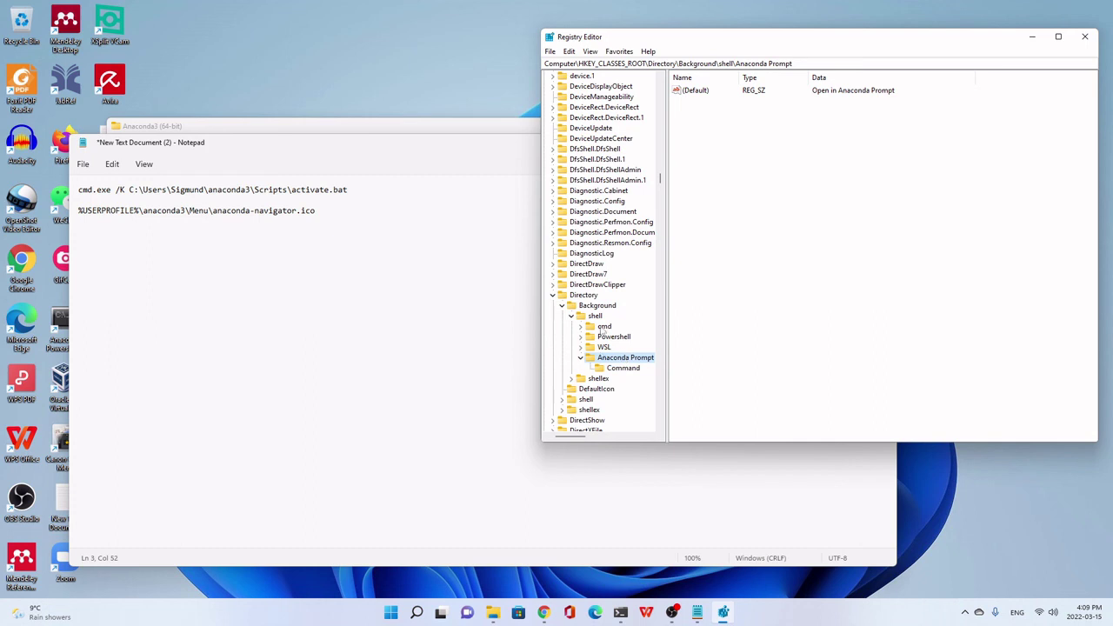
right_click(692, 117)
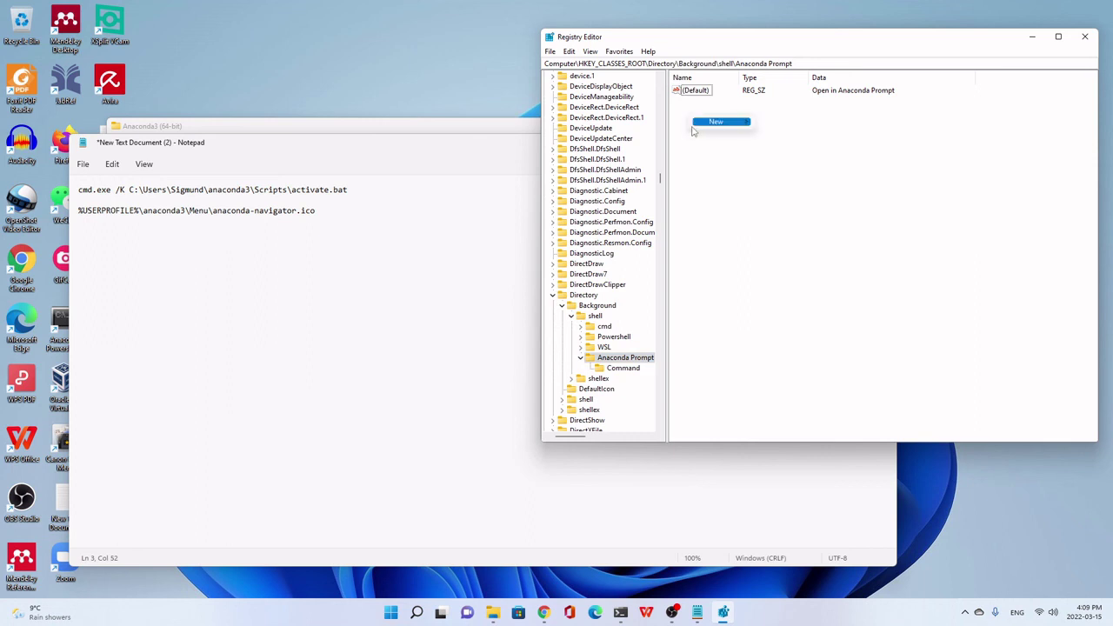
mouse_move(705, 129)
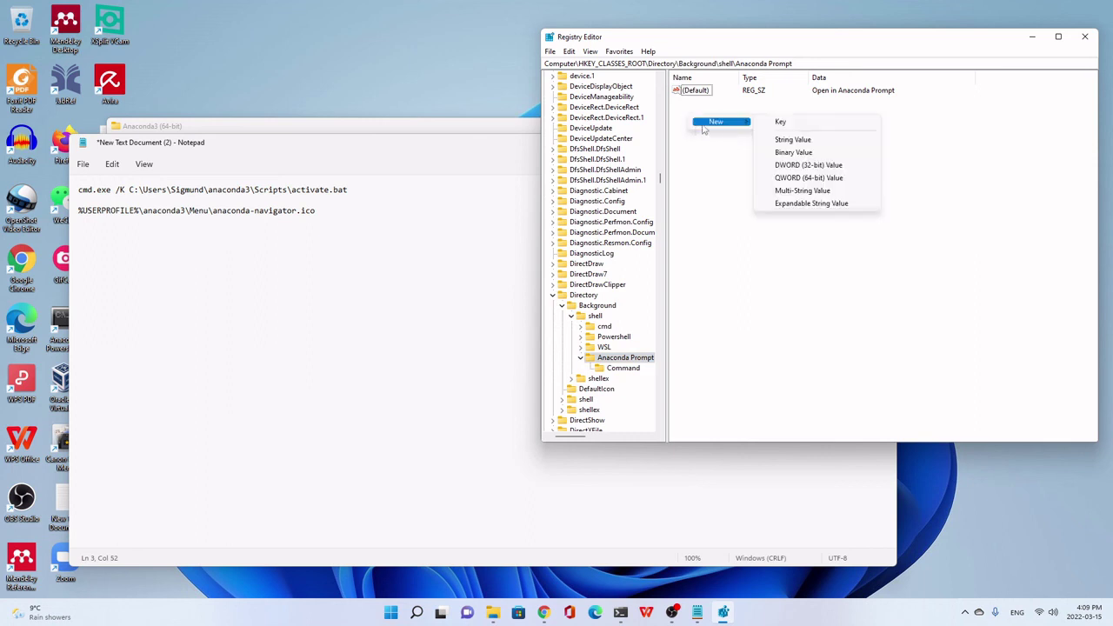
left_click(791, 141)
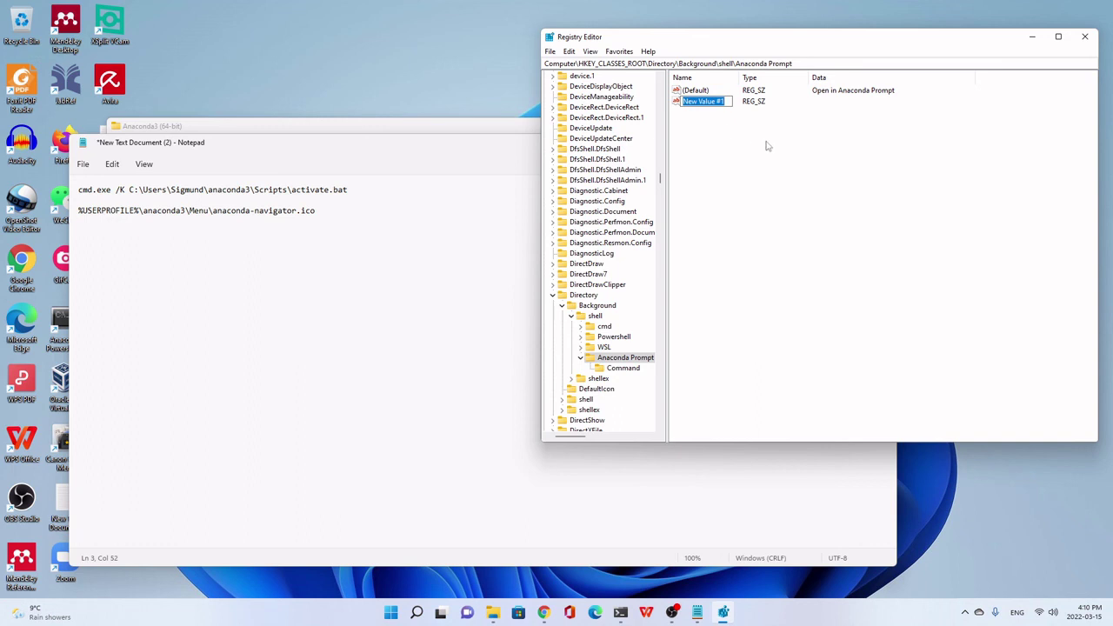
type("Icon")
key("Return")
Set Icon's data to %USERPROFILE%\anaconda3\Menu\anaconda-navigator.ico, copying the path from Notepad
double_click(683, 103)
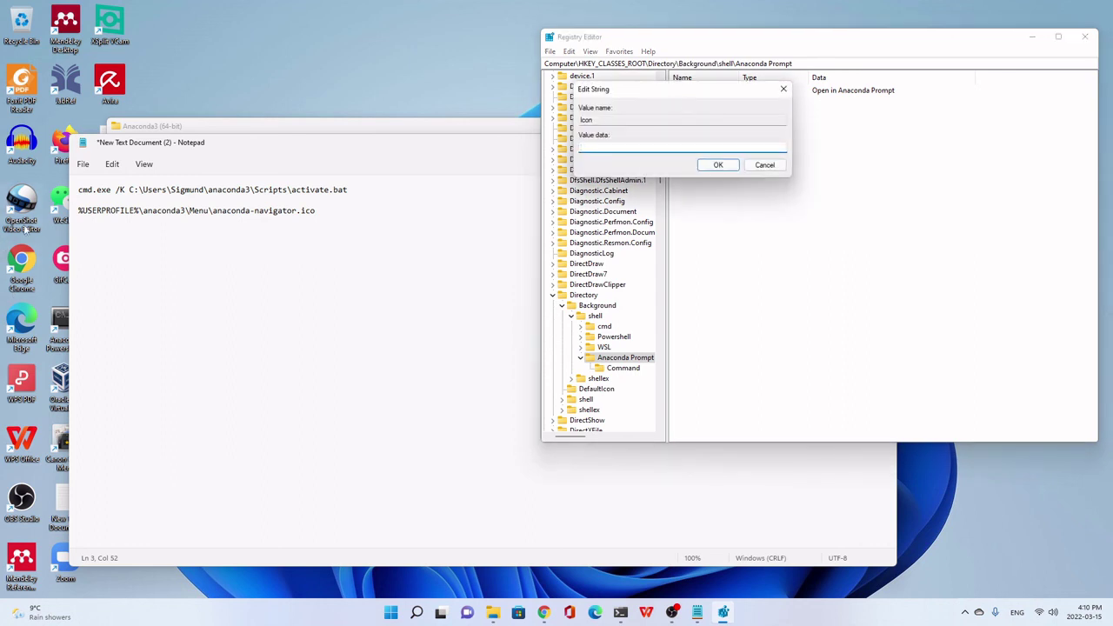
left_click(79, 211)
left_click_drag(79, 211, 315, 214)
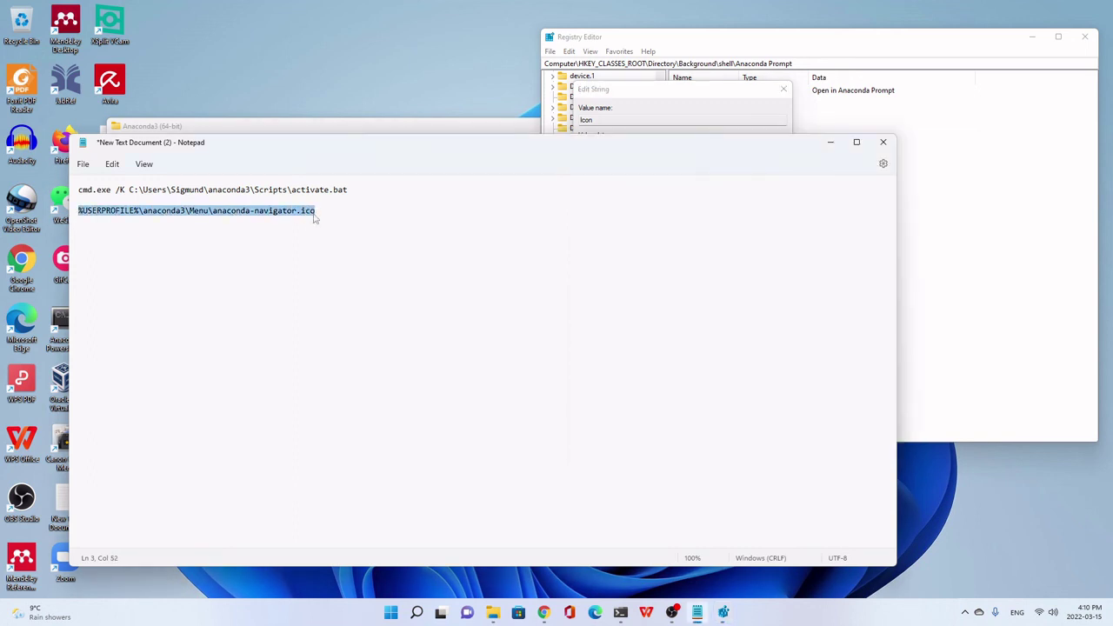
right_click(303, 214)
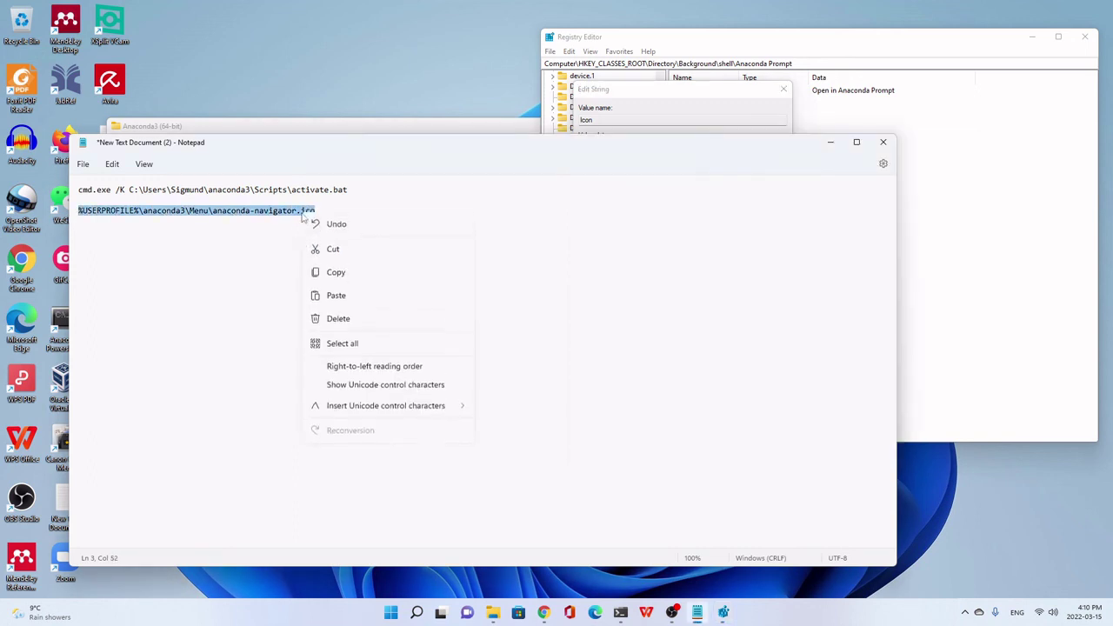
left_click(341, 279)
left_click(743, 104)
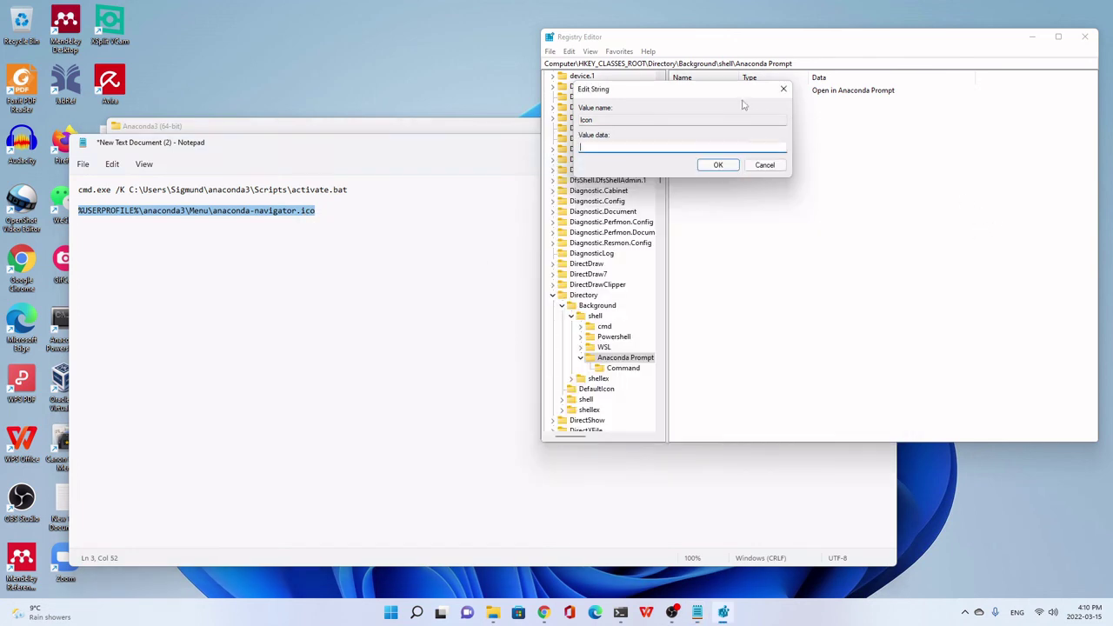
right_click(616, 147)
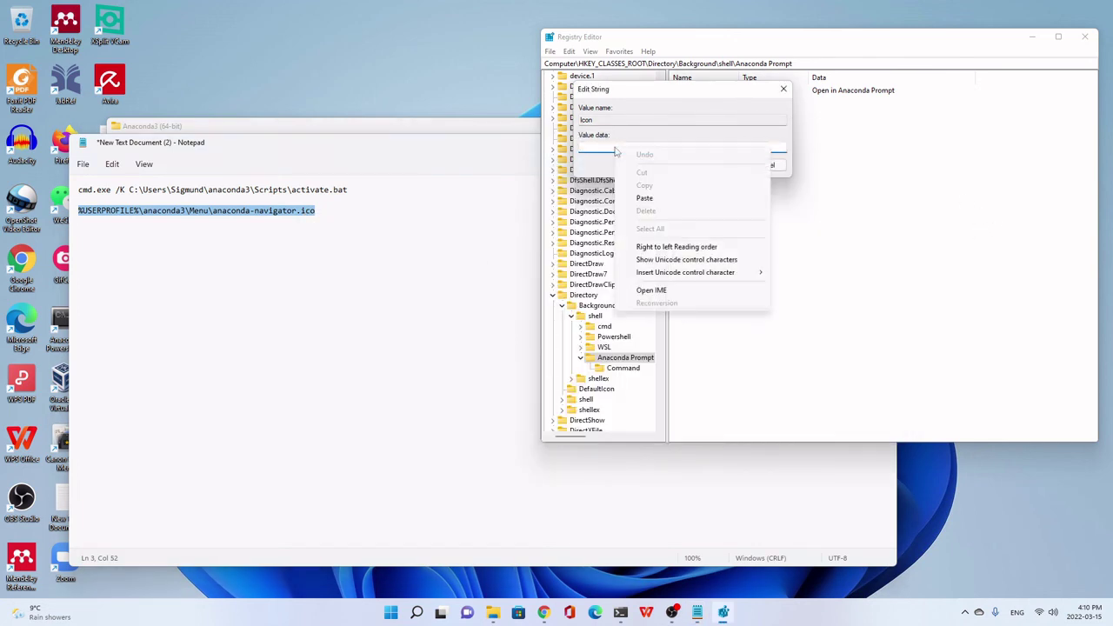
left_click(644, 199)
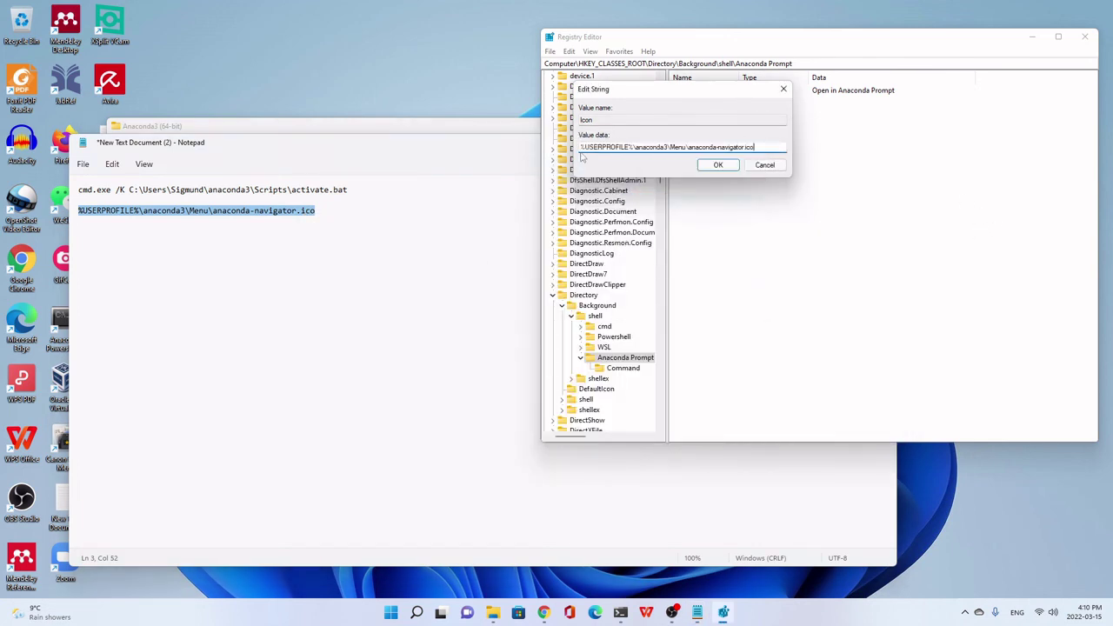
left_click(719, 165)
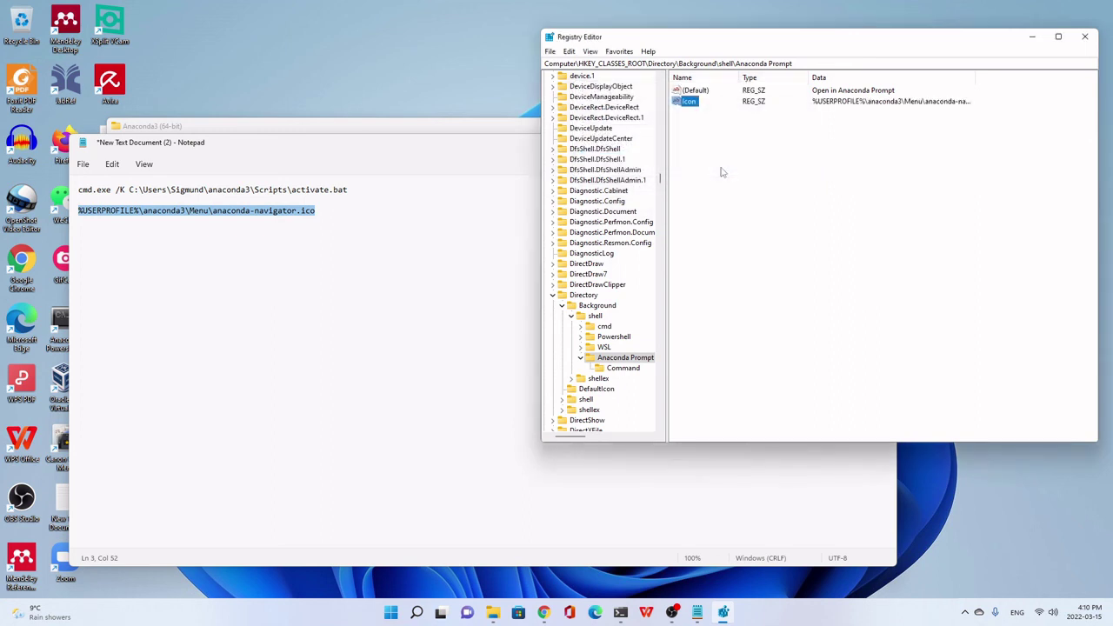
left_click_drag(891, 43, 654, 77)
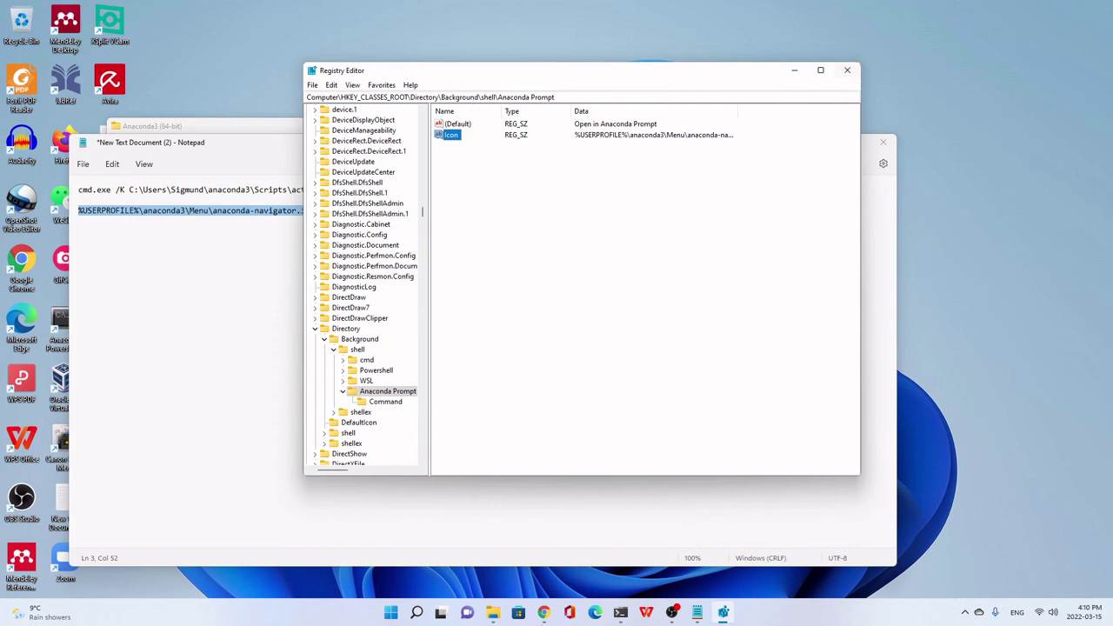
right_click(955, 165)
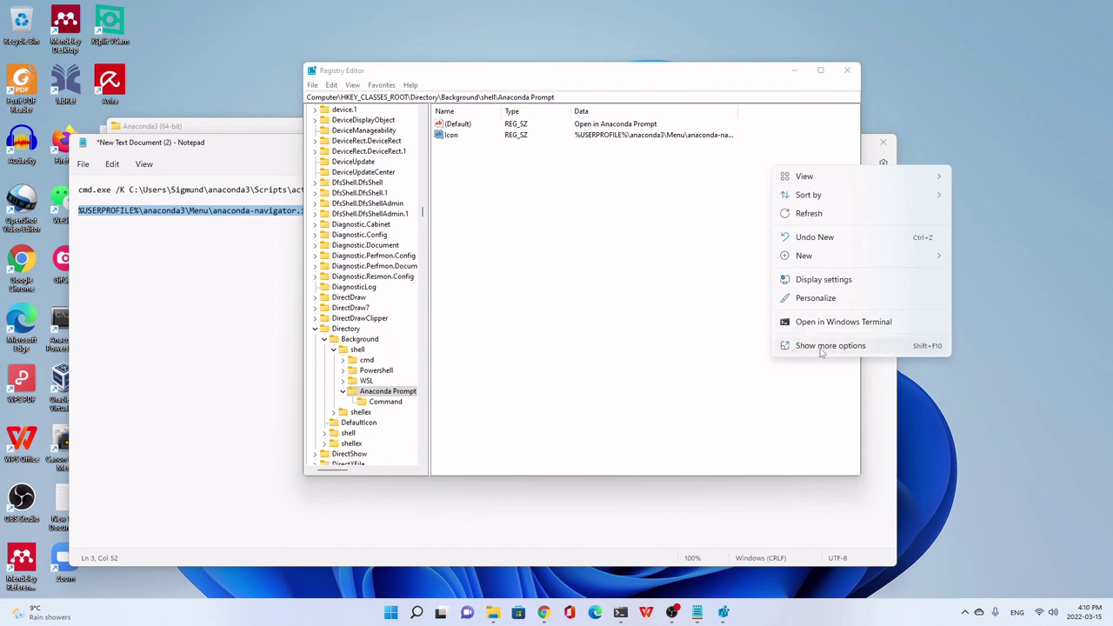
left_click(831, 348)
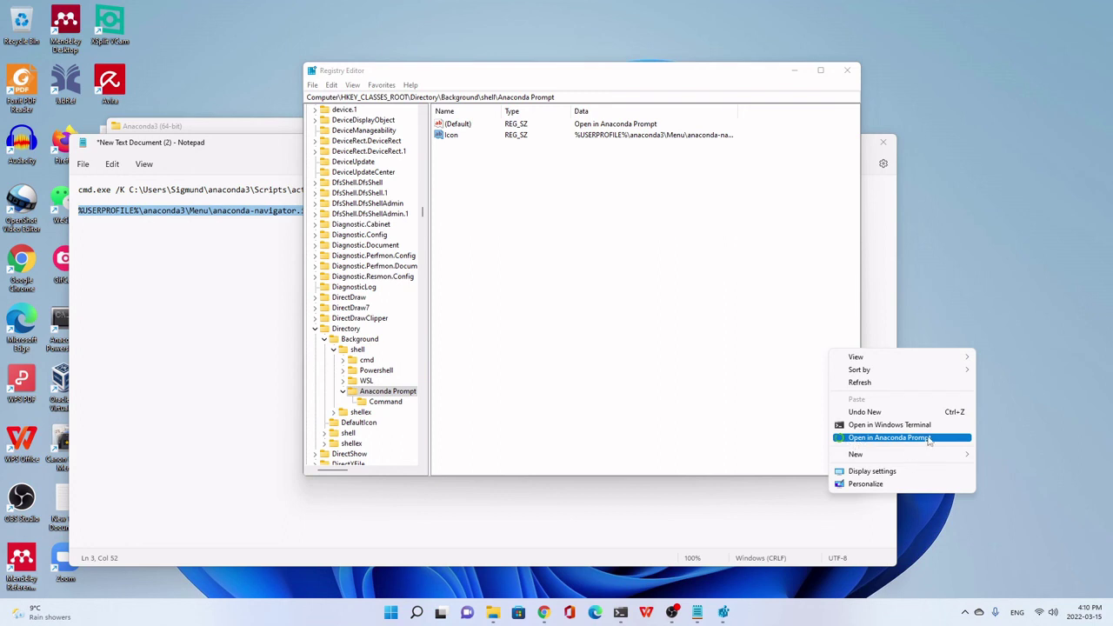
left_click(870, 439)
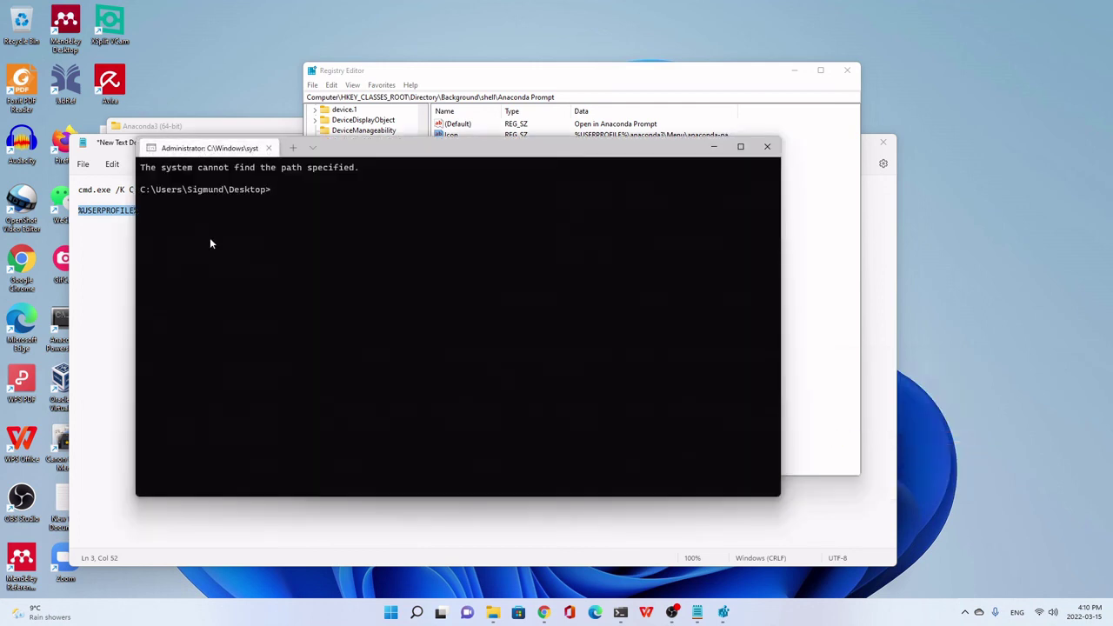
left_click(768, 149)
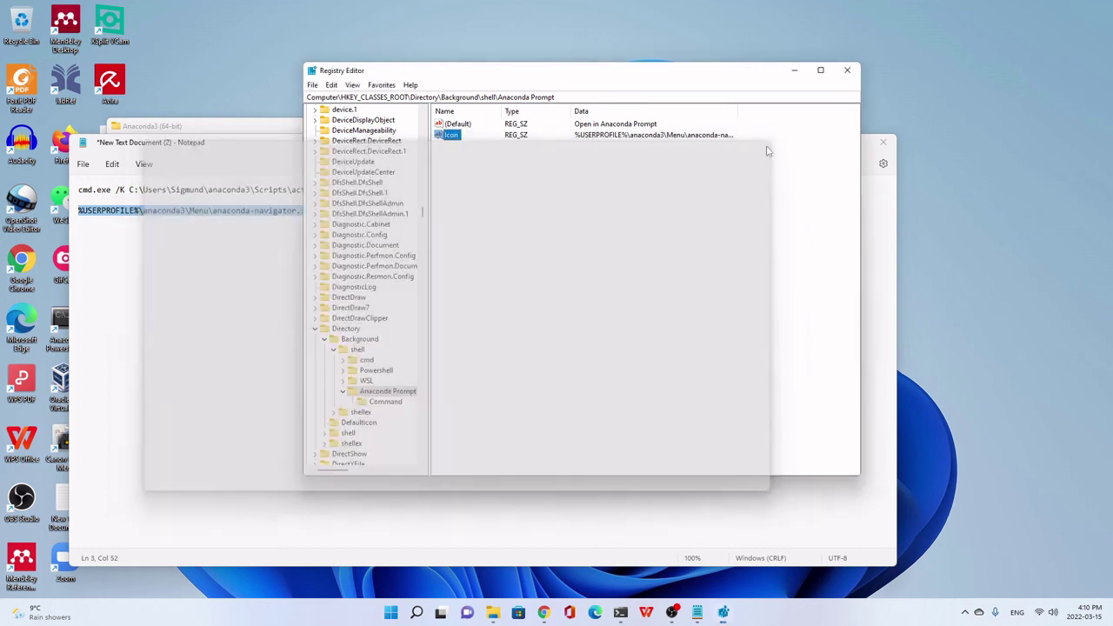